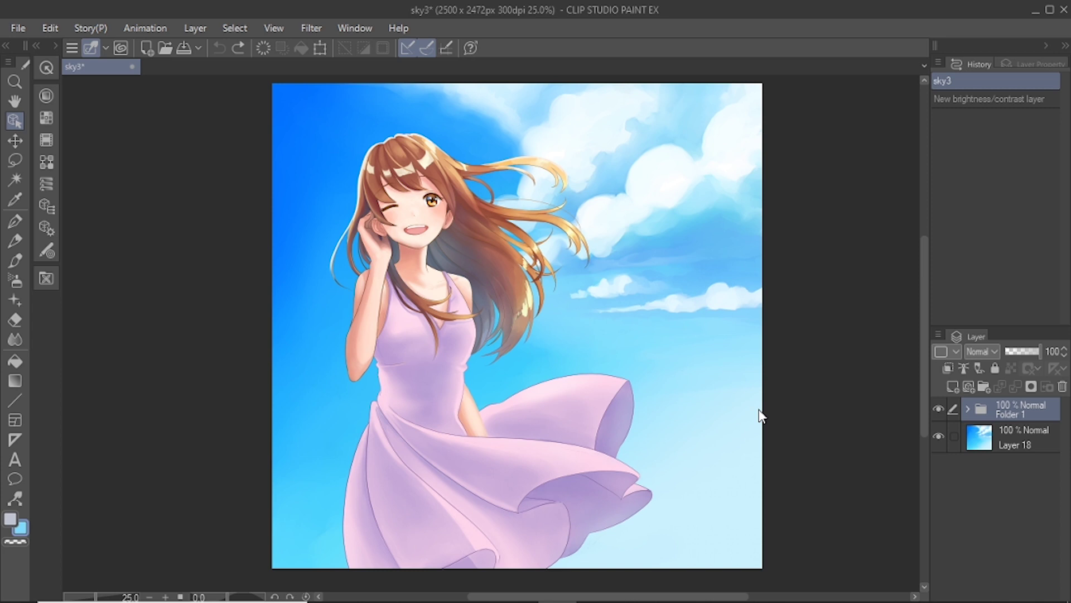
Step: Add a Brightness/Contrast correction layer with brightness raised to 28
click(196, 28)
mouse_move(216, 92)
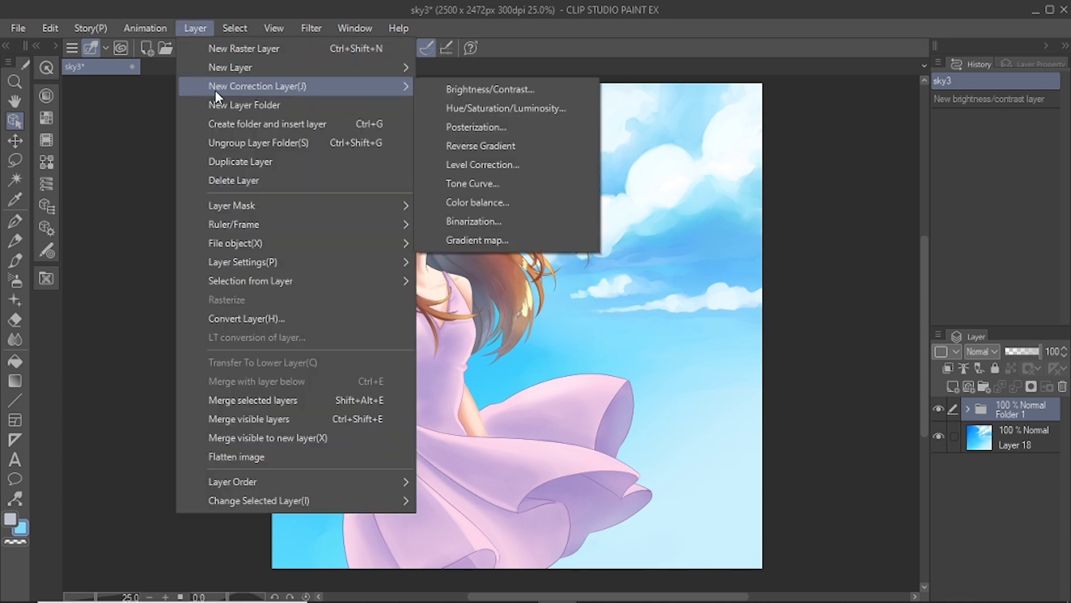
click(440, 88)
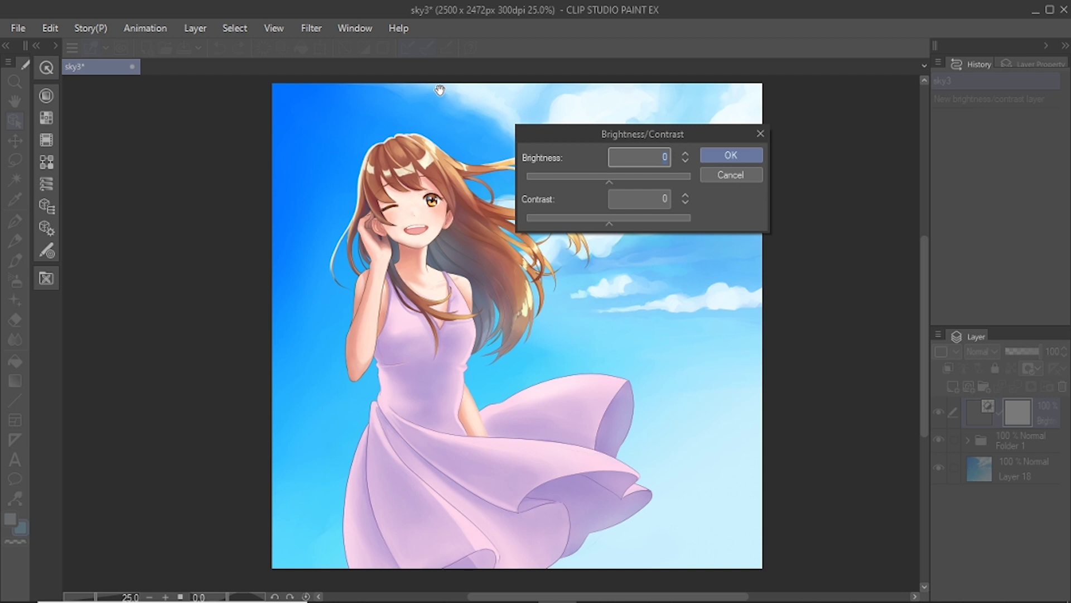
drag(610, 183, 632, 179)
click(720, 155)
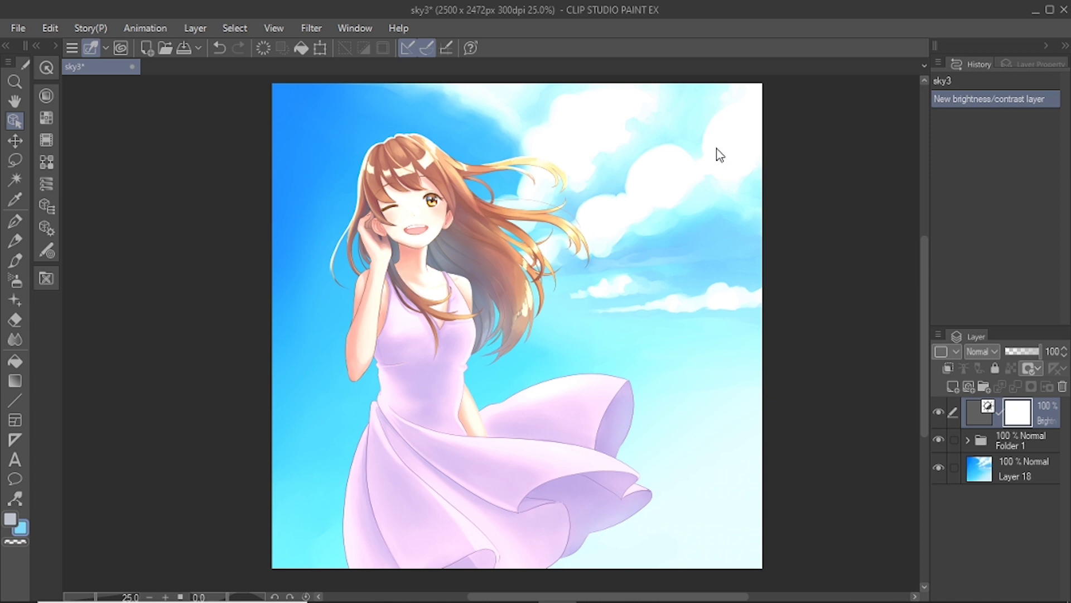
Step: Re-edit the layer to brightness 9 and contrast 10, then hide it to compare
double_click(965, 406)
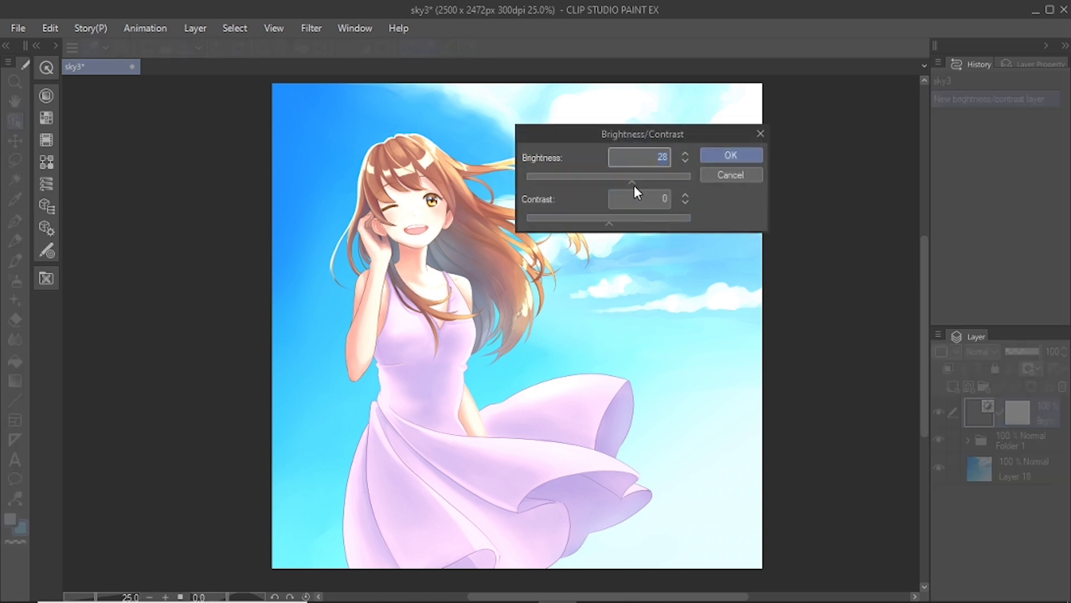
drag(631, 183, 616, 183)
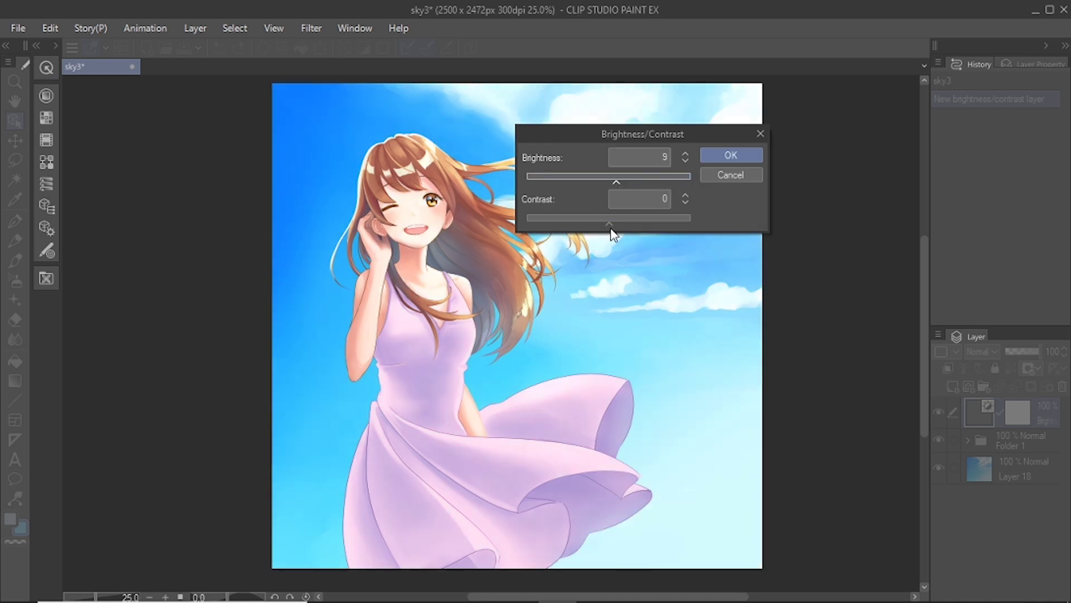
drag(612, 227, 620, 229)
click(724, 157)
click(938, 411)
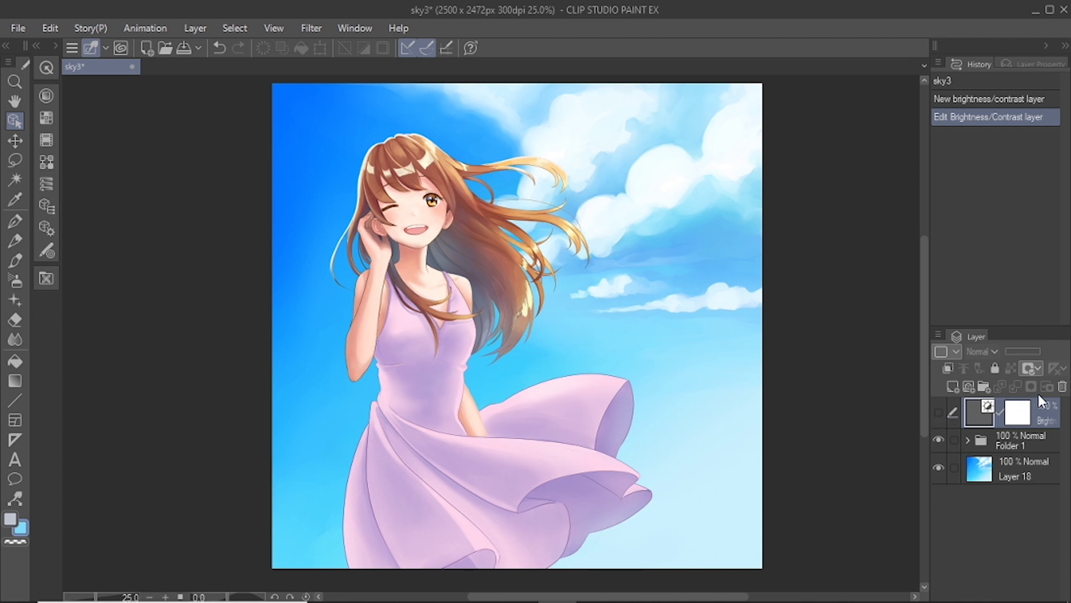
Step: Clip the trial Brightness/Contrast layer to Folder 1, discard it, and reopen the correction layer choices
click(1062, 386)
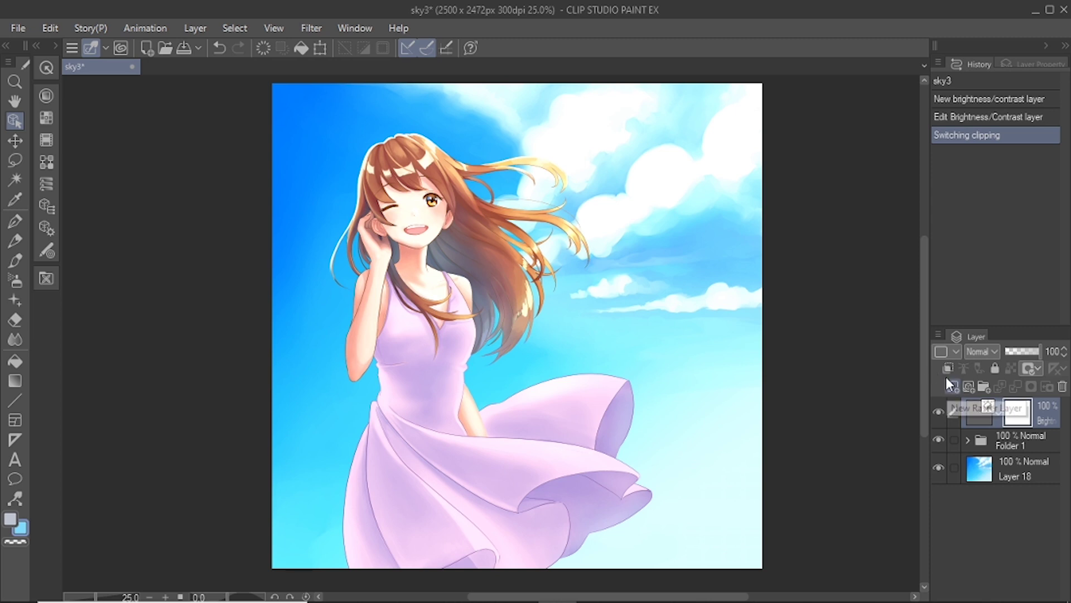
click(948, 369)
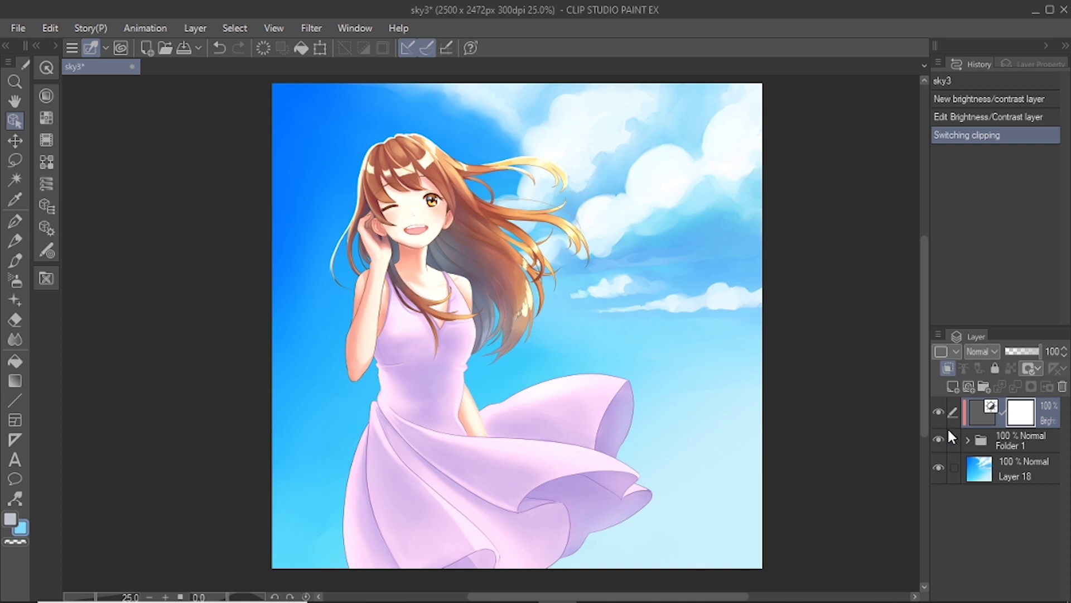
click(195, 28)
mouse_move(231, 88)
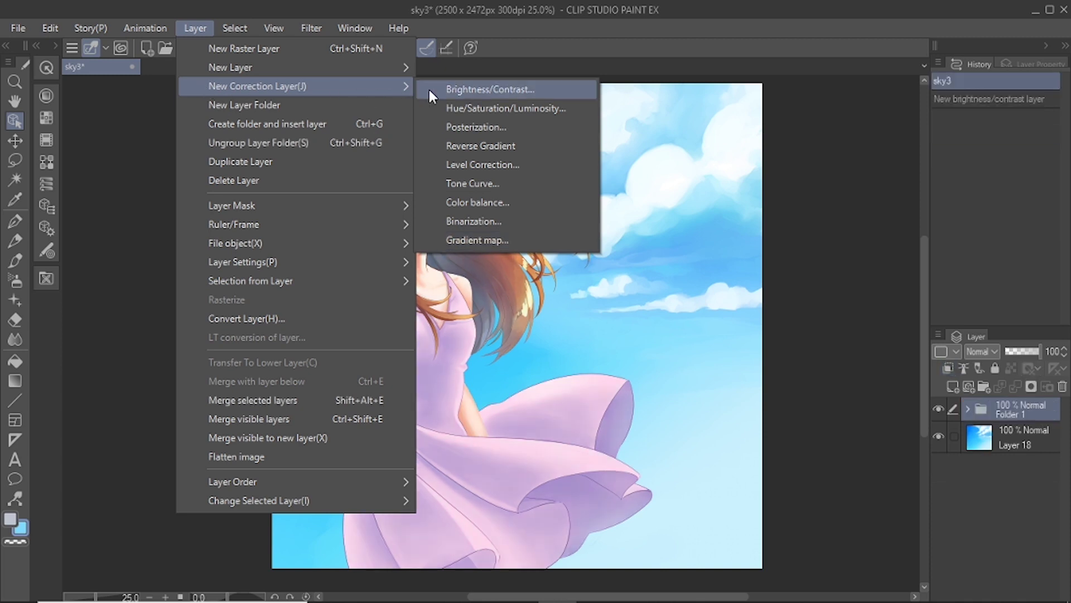
Step: Add a new Brightness/Contrast layer above Folder 1 with brightness 20 and contrast -31
click(431, 89)
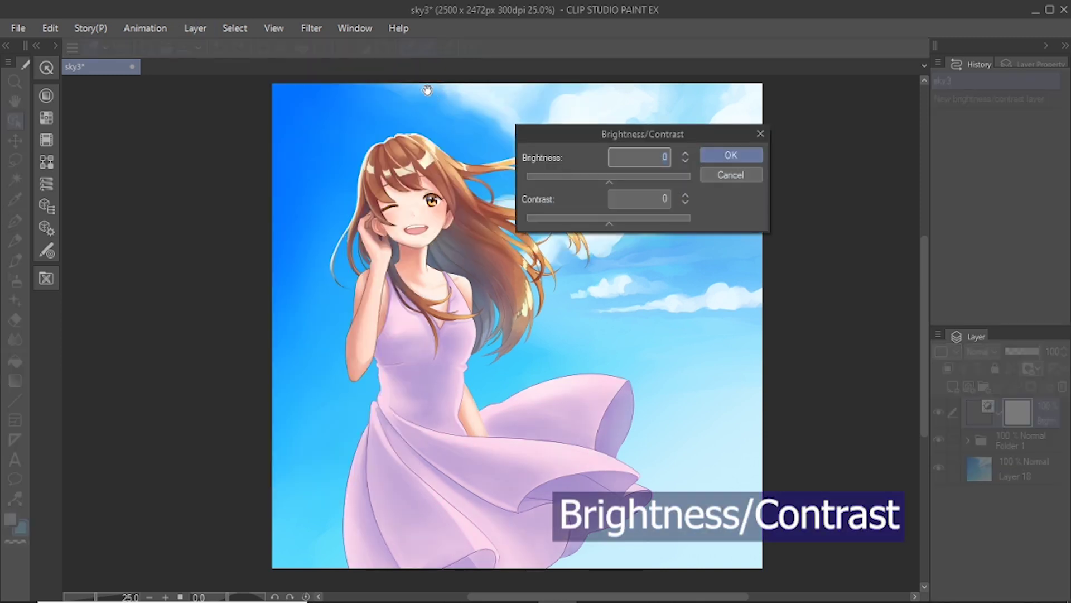
drag(609, 182, 625, 196)
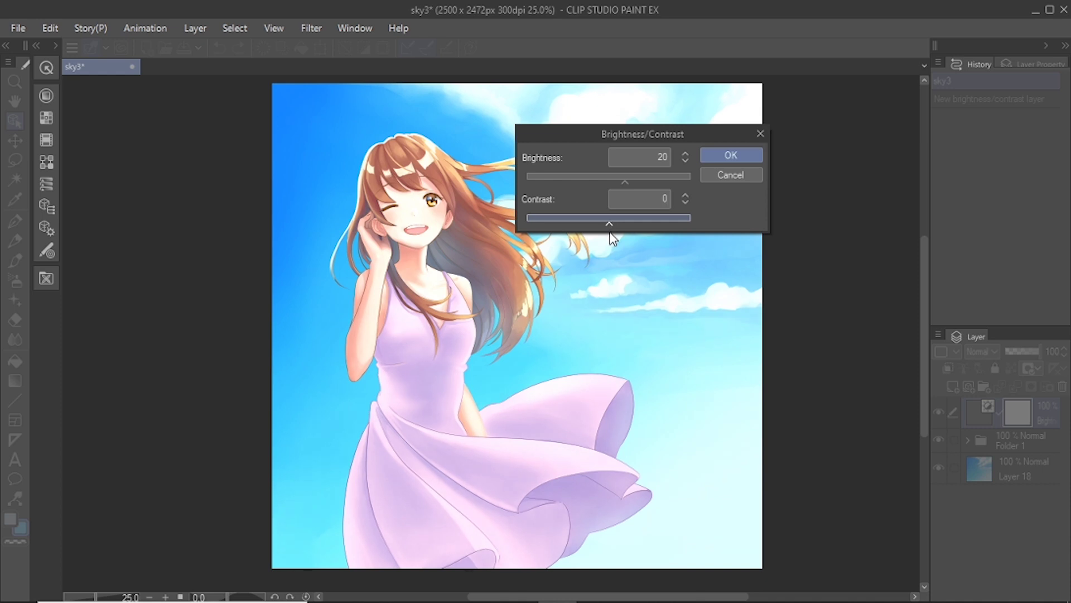
mouse_move(611, 233)
mouse_down()
mouse_move(535, 232)
mouse_move(665, 226)
mouse_move(596, 232)
mouse_move(613, 233)
mouse_up()
click(719, 154)
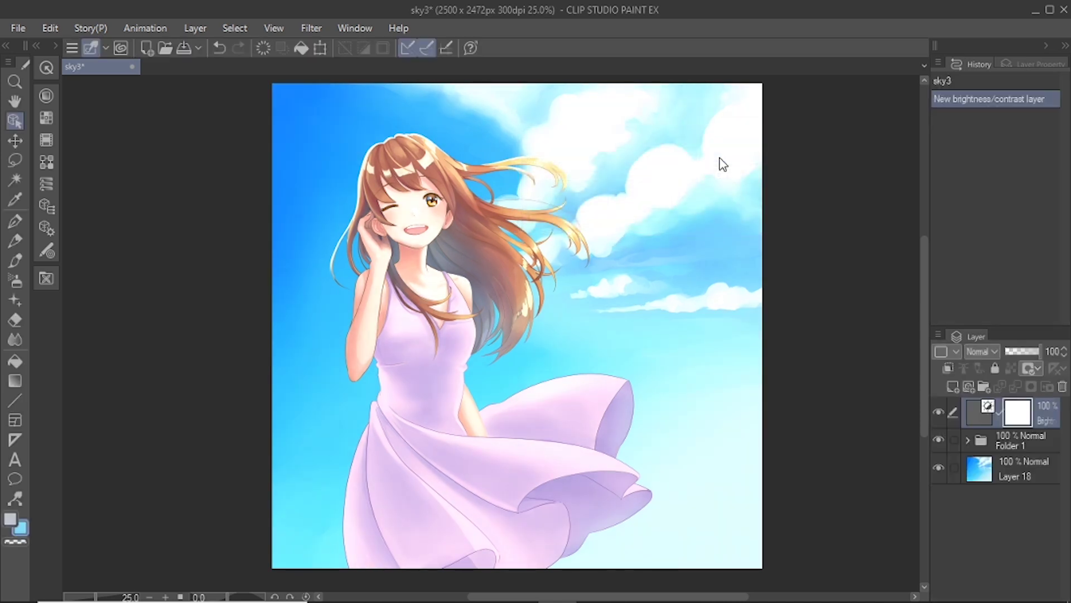
Step: Add a Hue/Saturation/Luminosity layer above Brightness/Contrast: hue 3, saturation 7, luminosity 8
click(196, 29)
mouse_move(224, 89)
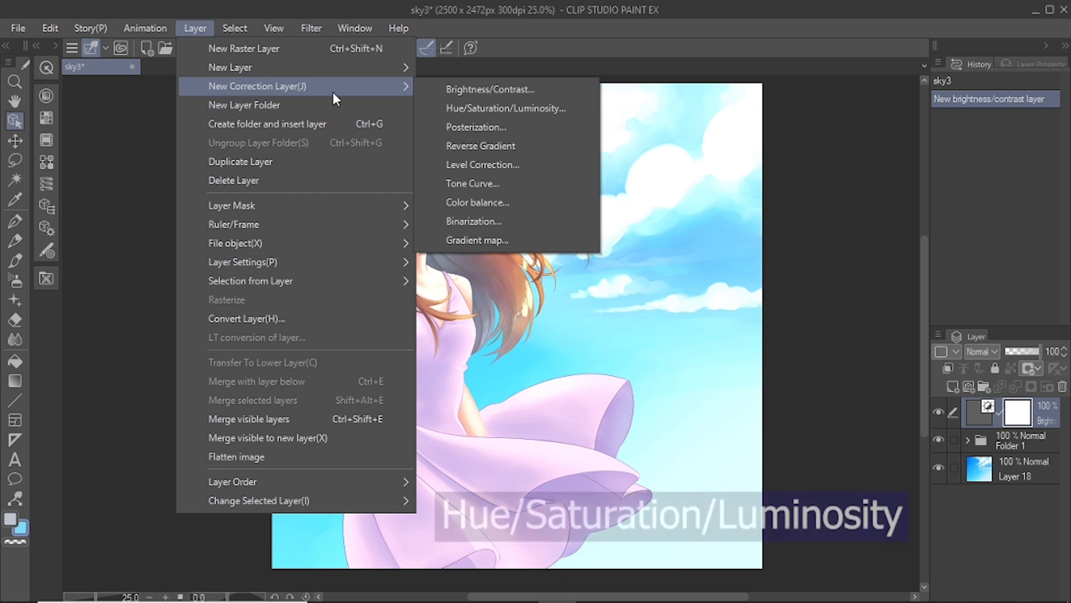
click(451, 107)
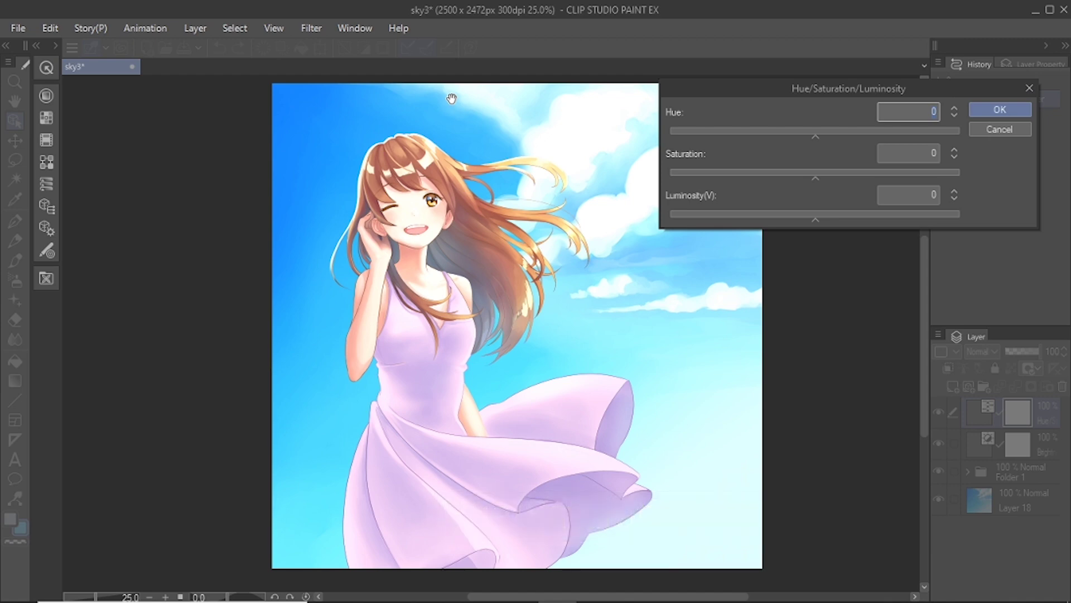
mouse_move(815, 134)
mouse_down()
mouse_move(891, 143)
mouse_move(692, 142)
mouse_move(818, 139)
mouse_up()
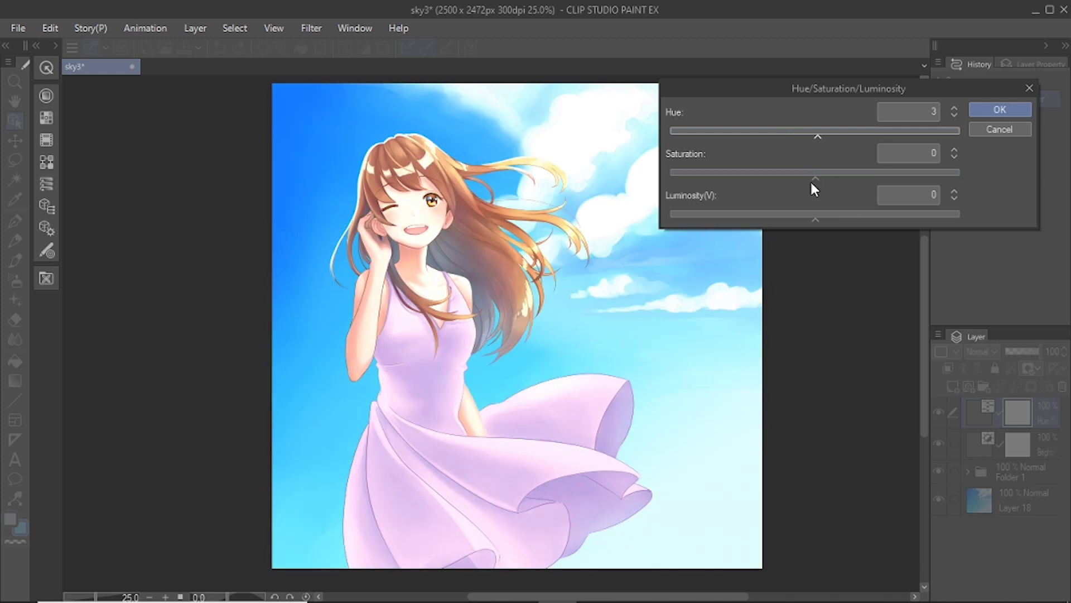
mouse_move(815, 177)
mouse_down()
mouse_move(877, 184)
mouse_move(665, 188)
mouse_move(825, 192)
mouse_up()
click(815, 220)
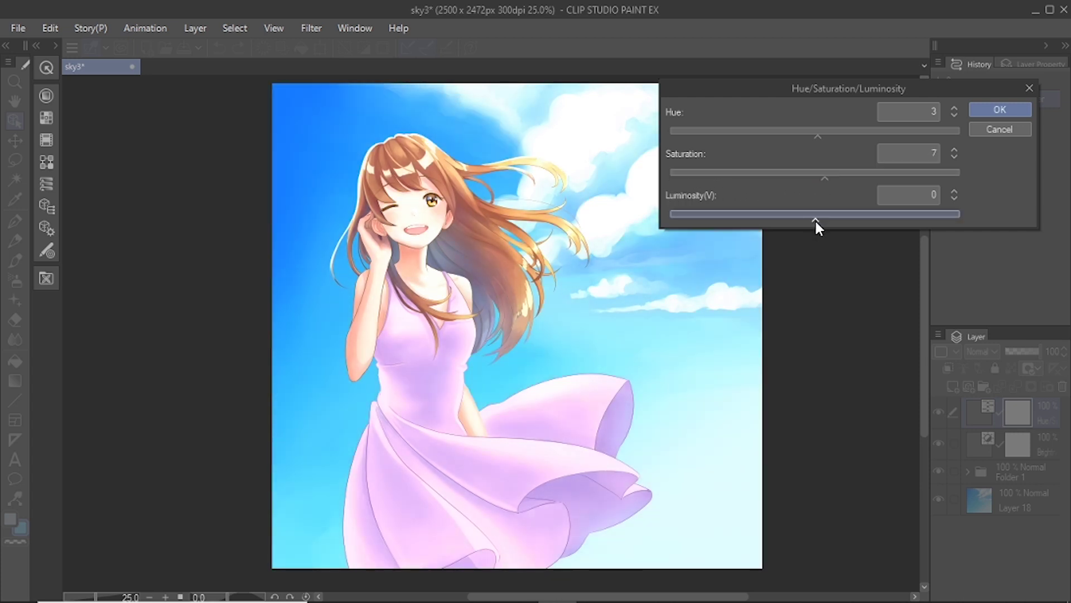
mouse_move(816, 220)
mouse_down()
mouse_move(889, 216)
mouse_move(741, 231)
mouse_move(831, 221)
mouse_up()
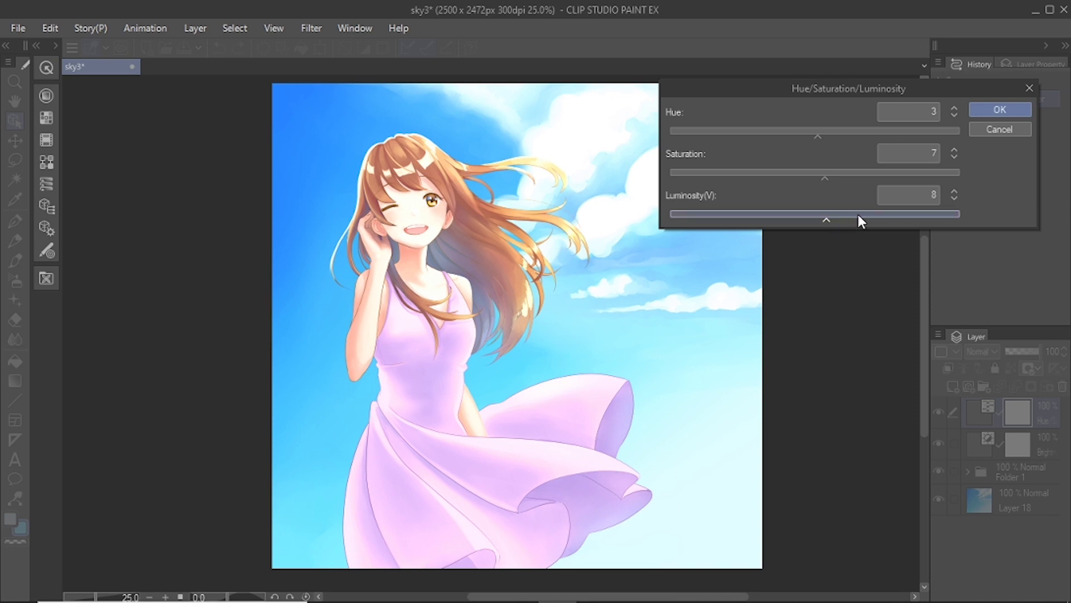
click(988, 111)
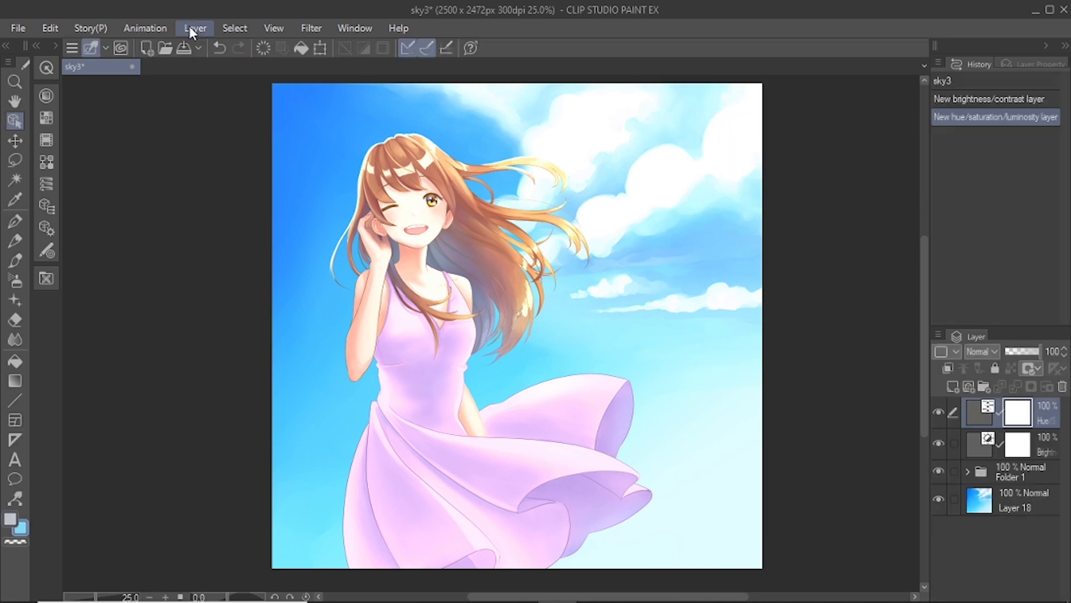
Step: Add a Posterization correction layer on top of sky3's corrections, adjusting its number of levels
click(195, 28)
mouse_move(239, 88)
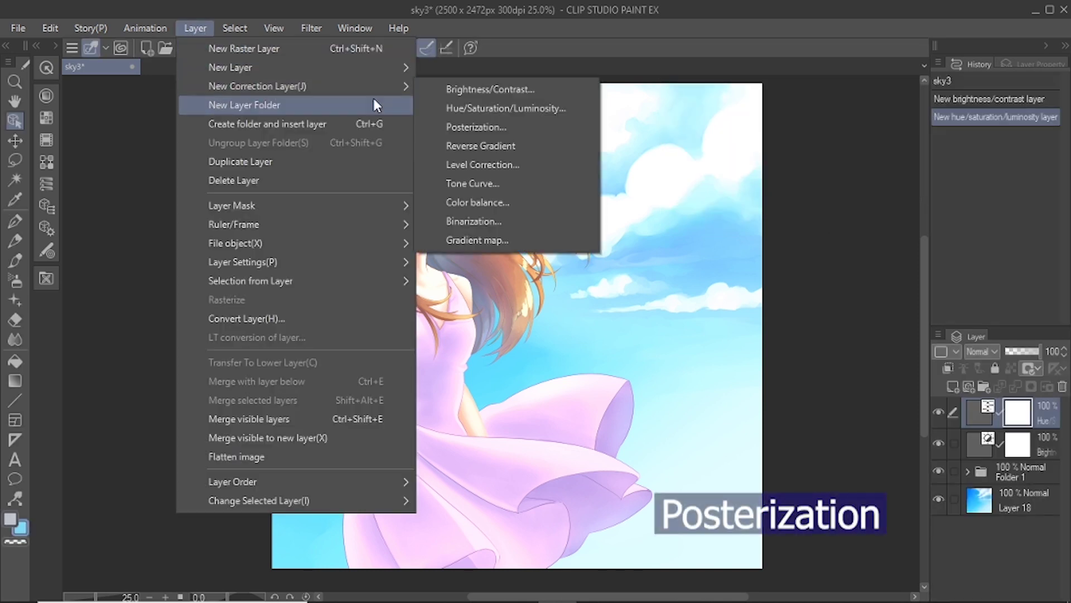
click(446, 128)
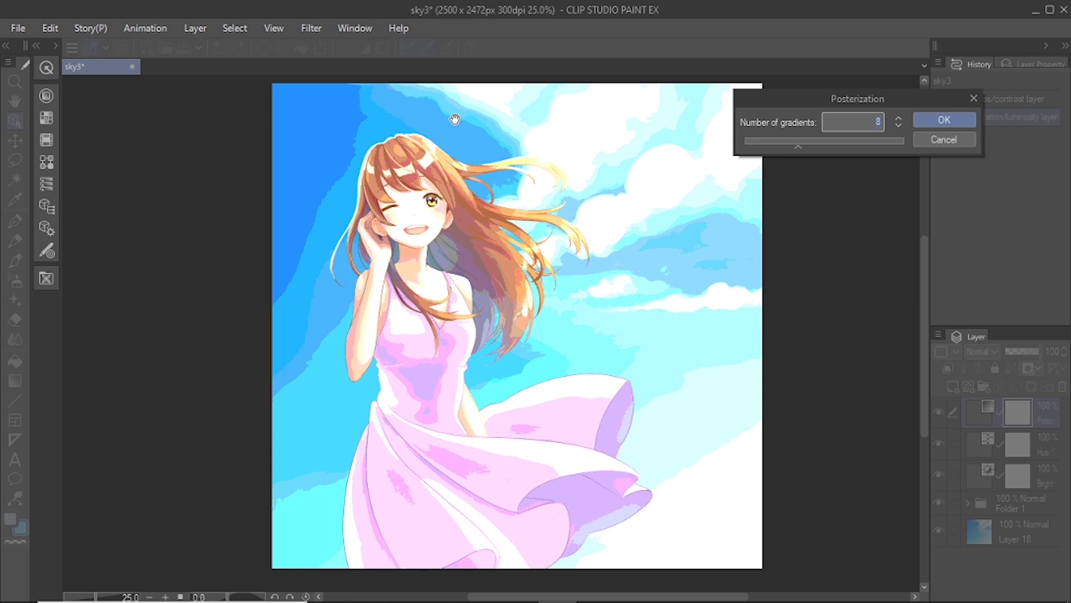
drag(796, 144, 866, 150)
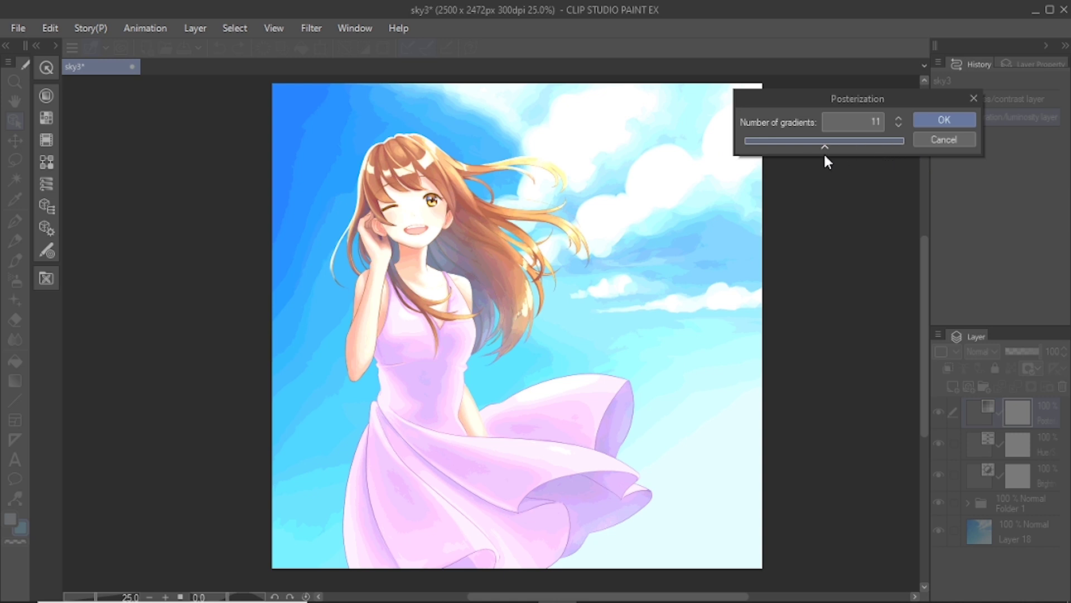
drag(820, 161, 841, 153)
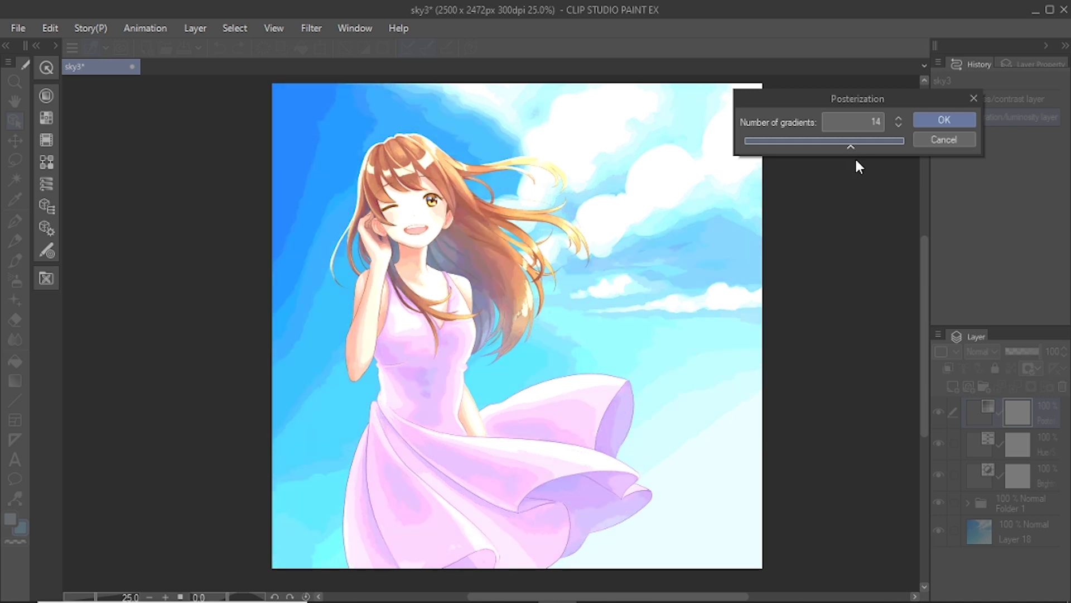
click(929, 119)
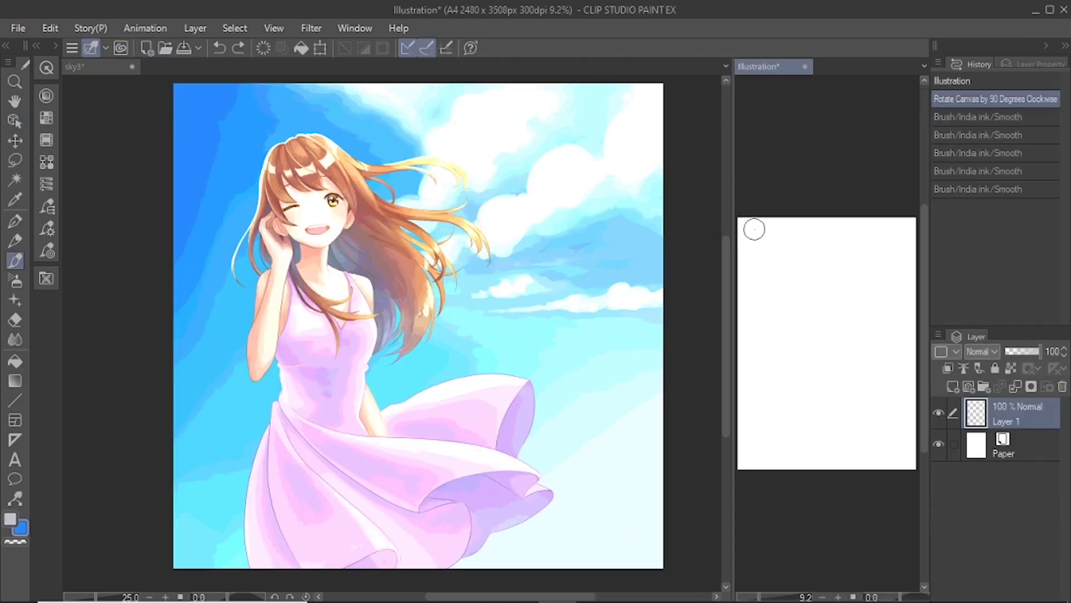
mouse_move(748, 229)
mouse_down()
mouse_move(768, 243)
mouse_move(760, 338)
mouse_up()
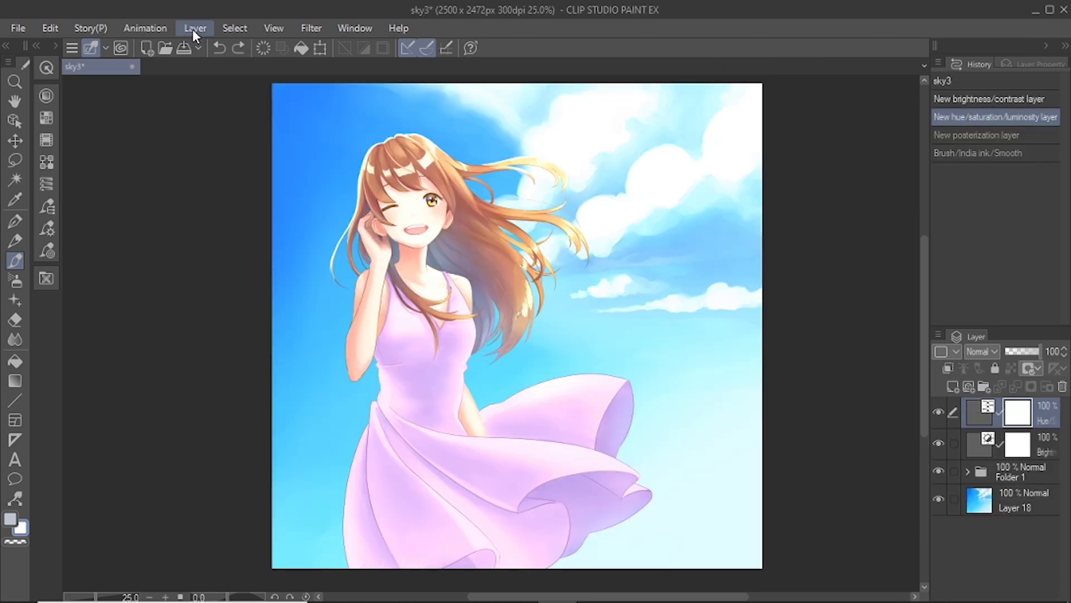
click(195, 28)
mouse_move(214, 86)
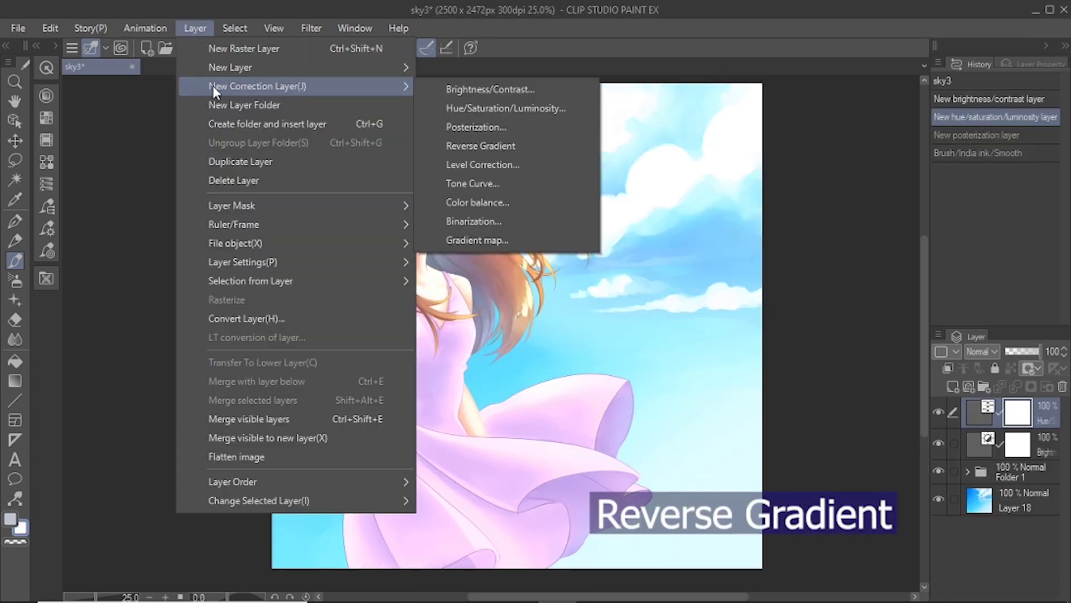
click(447, 146)
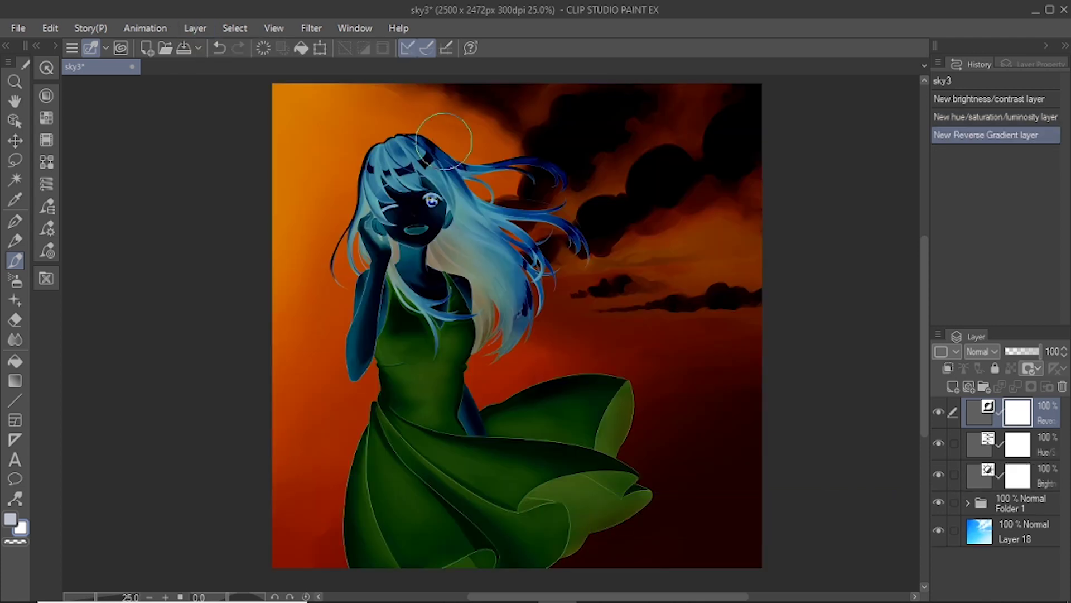
drag(963, 411, 981, 514)
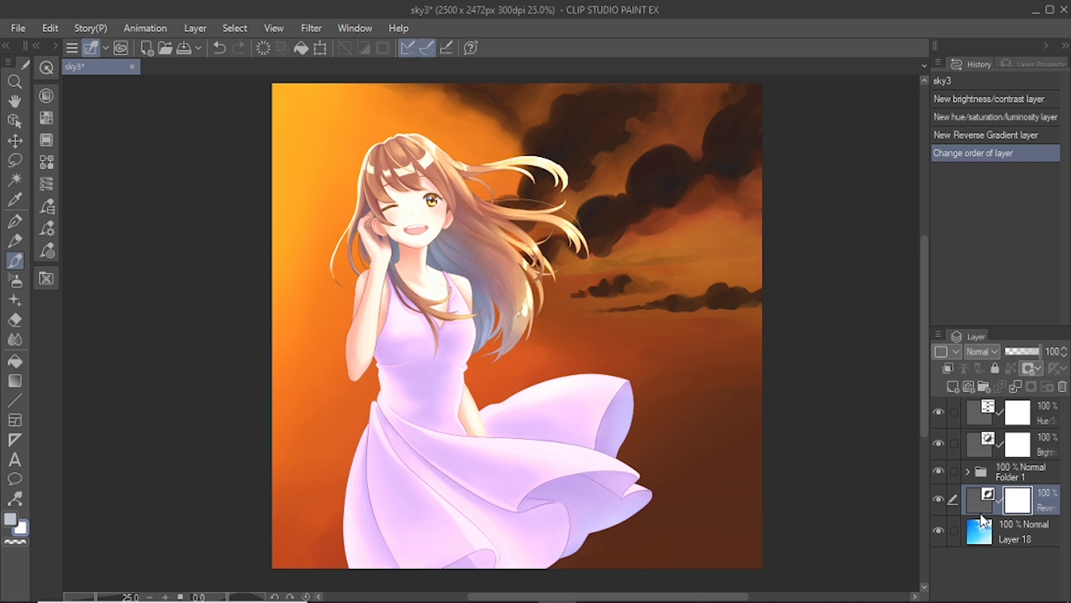
key(ctrl+z)
key(ctrl+z)
Step: Add a Level Correction layer, raising the black input slightly and adjusting the white input and output levels
click(195, 28)
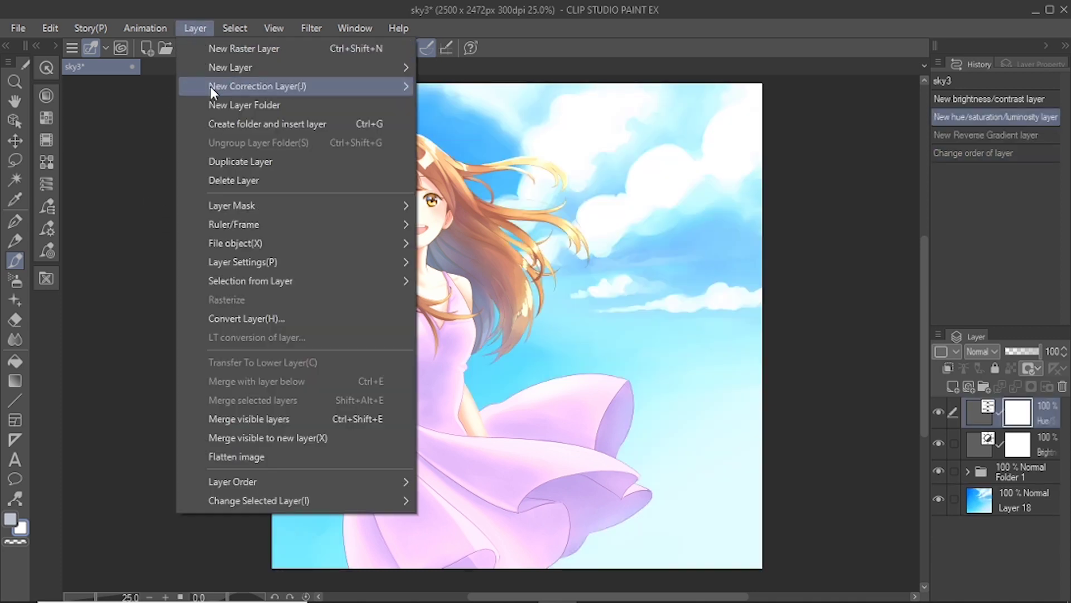
mouse_move(221, 89)
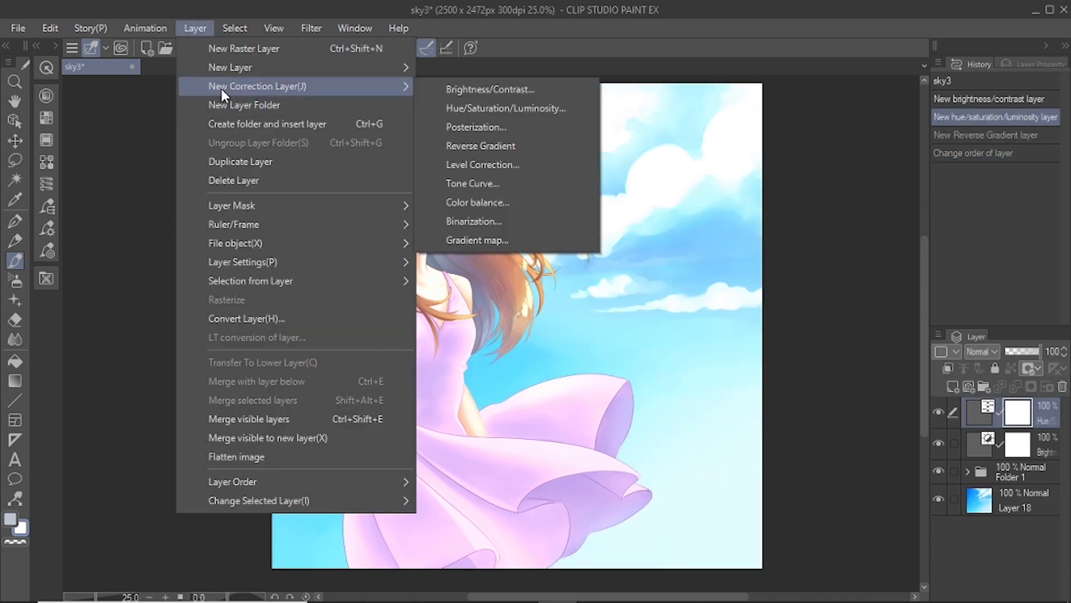
click(454, 166)
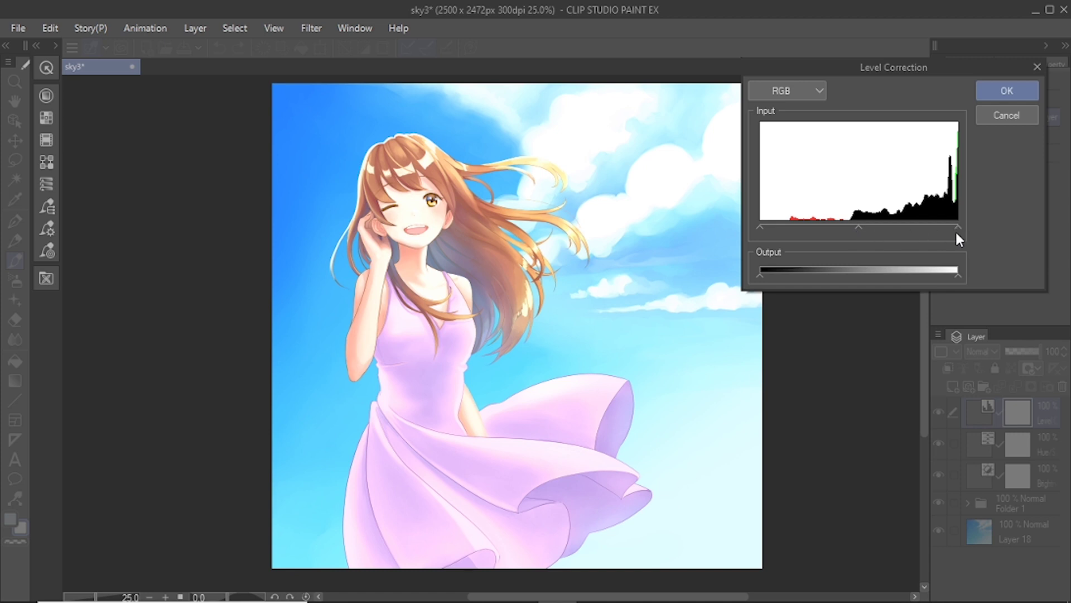
mouse_move(957, 229)
mouse_down()
mouse_move(920, 229)
mouse_move(973, 234)
mouse_up()
drag(760, 228, 782, 229)
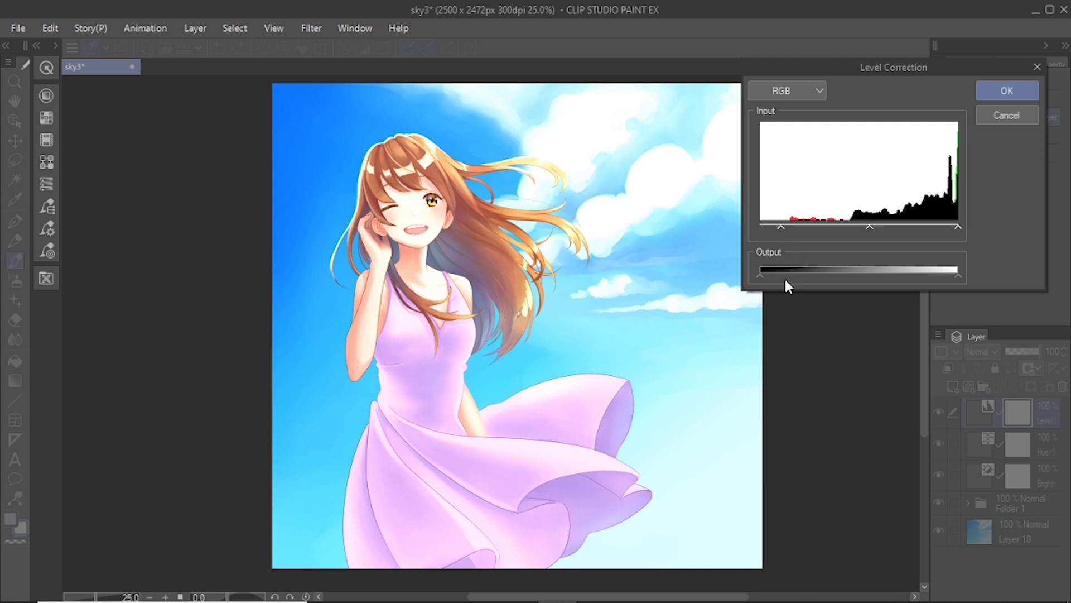
drag(759, 275, 748, 273)
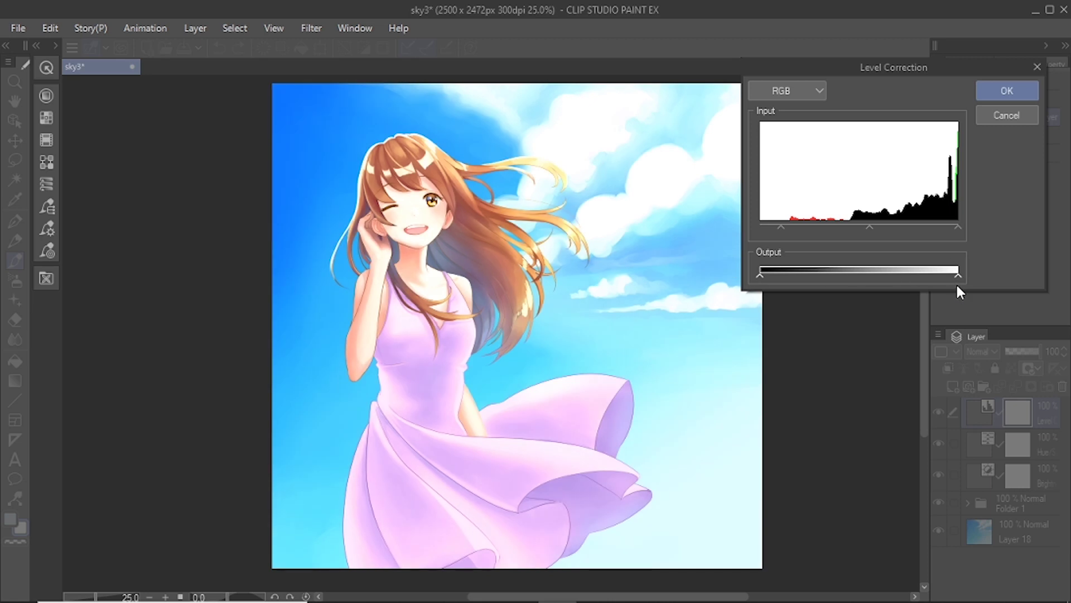
drag(936, 275, 953, 277)
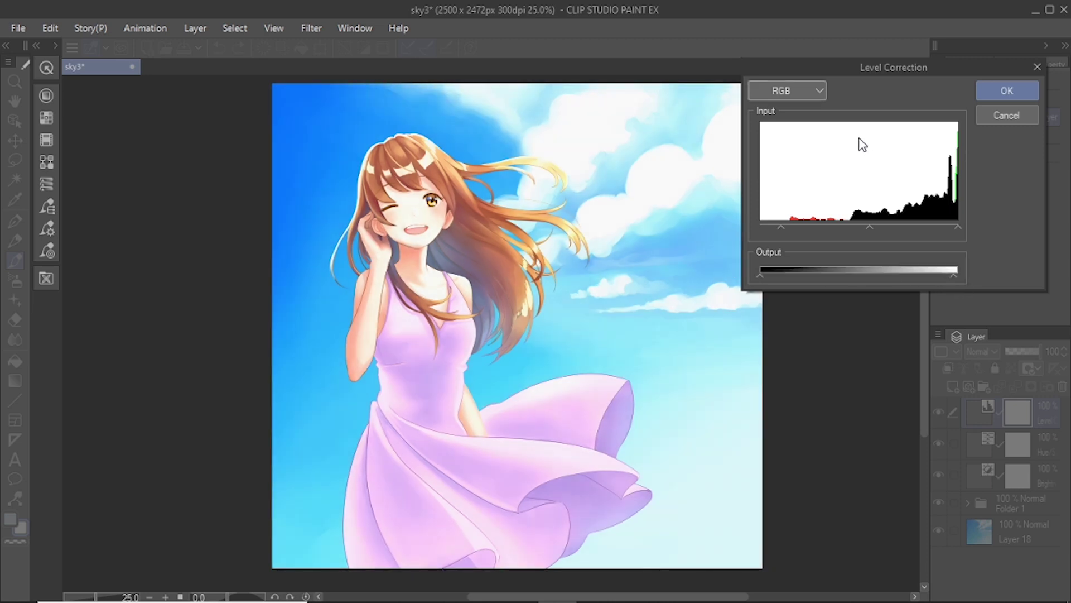
Step: Review the Red, Green and Blue channel levels and confirm the Level Correction layer
click(813, 92)
click(815, 125)
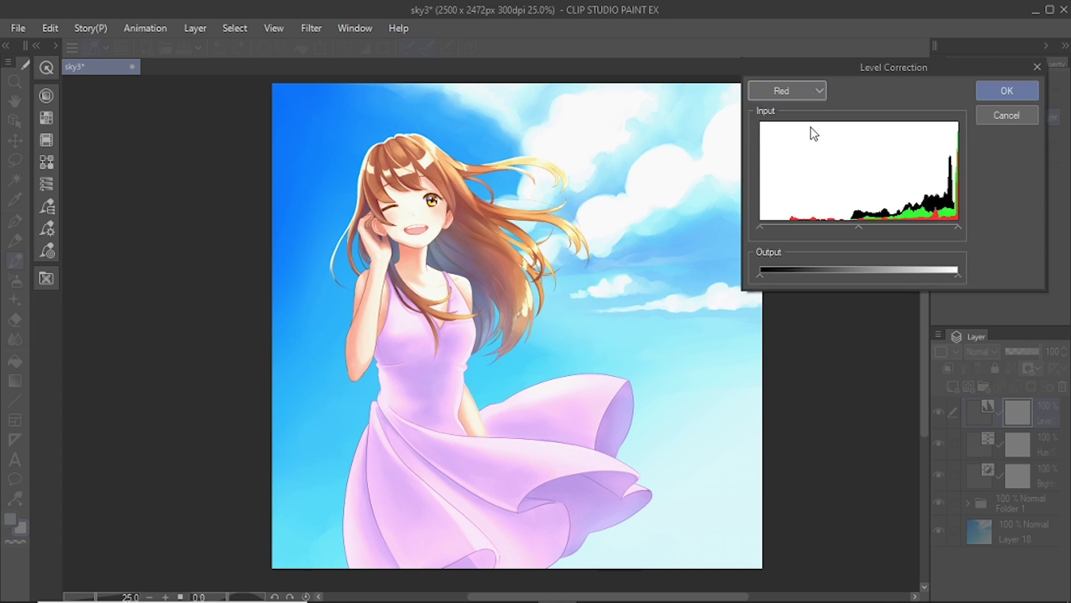
click(784, 89)
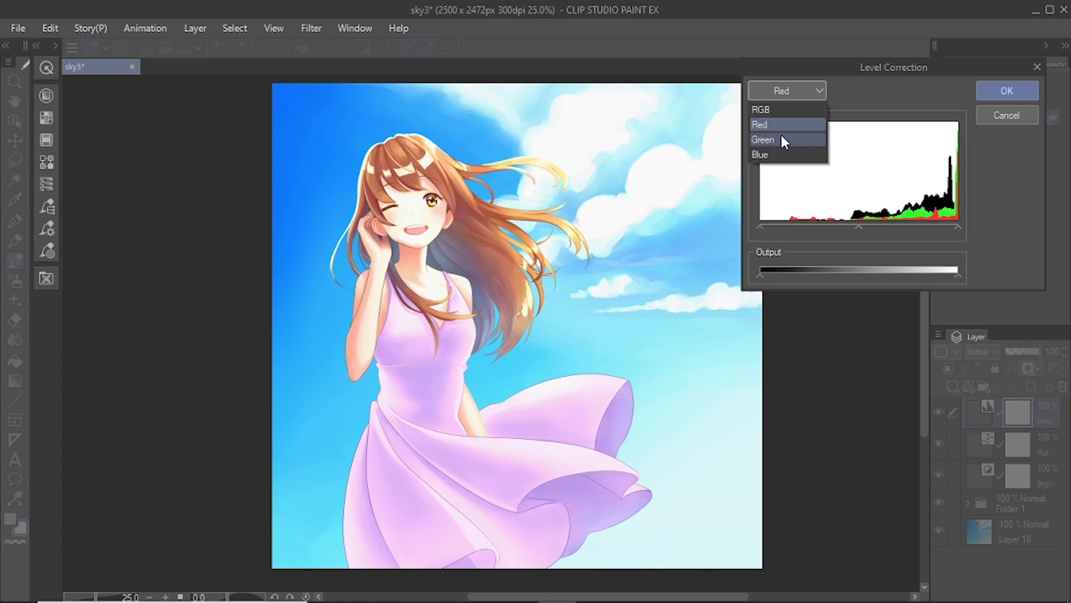
click(781, 136)
click(791, 95)
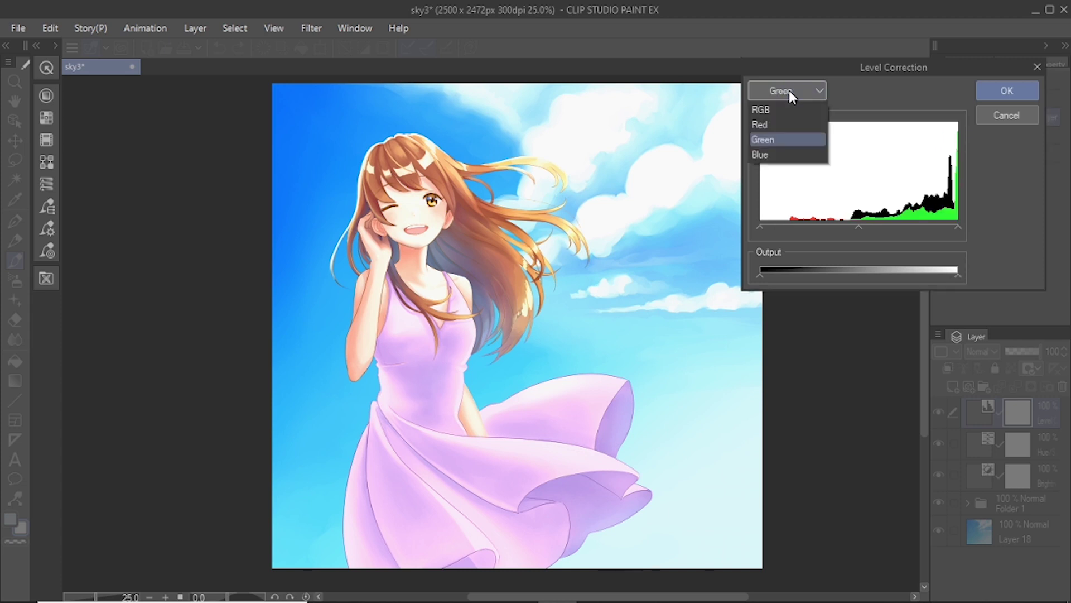
click(788, 152)
click(993, 91)
click(191, 28)
Step: Add a Tone Curve layer with an S-shaped RGB curve lifting darks and lowering brights
mouse_move(215, 87)
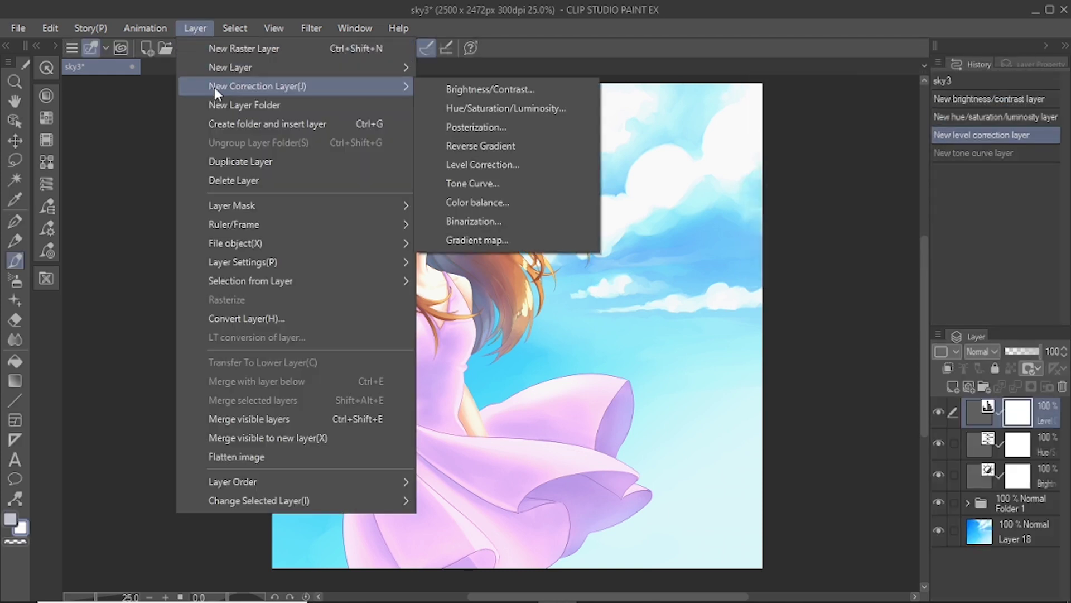
click(450, 183)
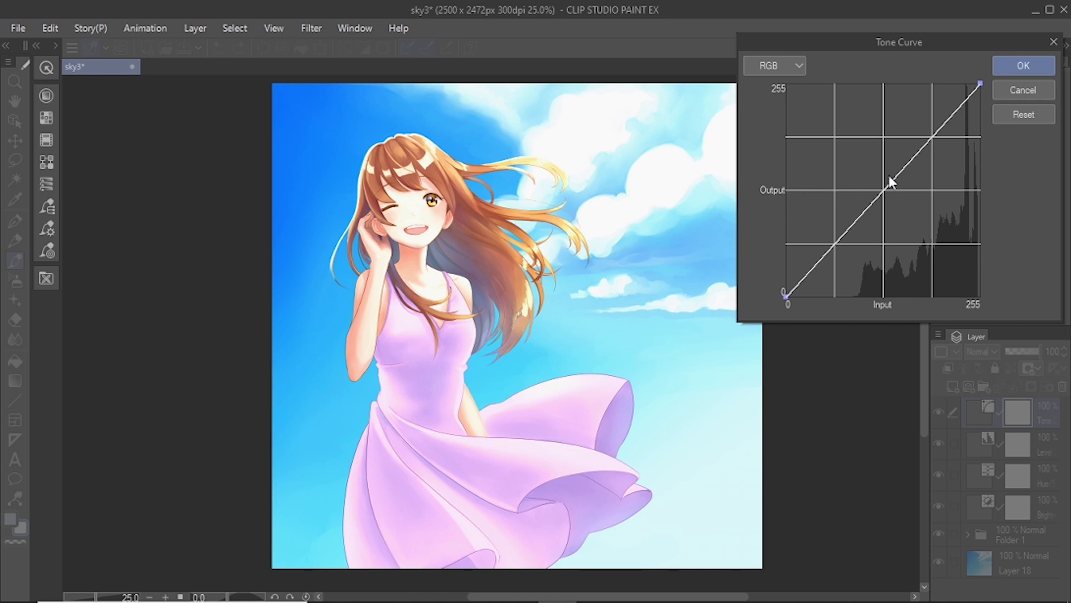
drag(854, 221, 842, 209)
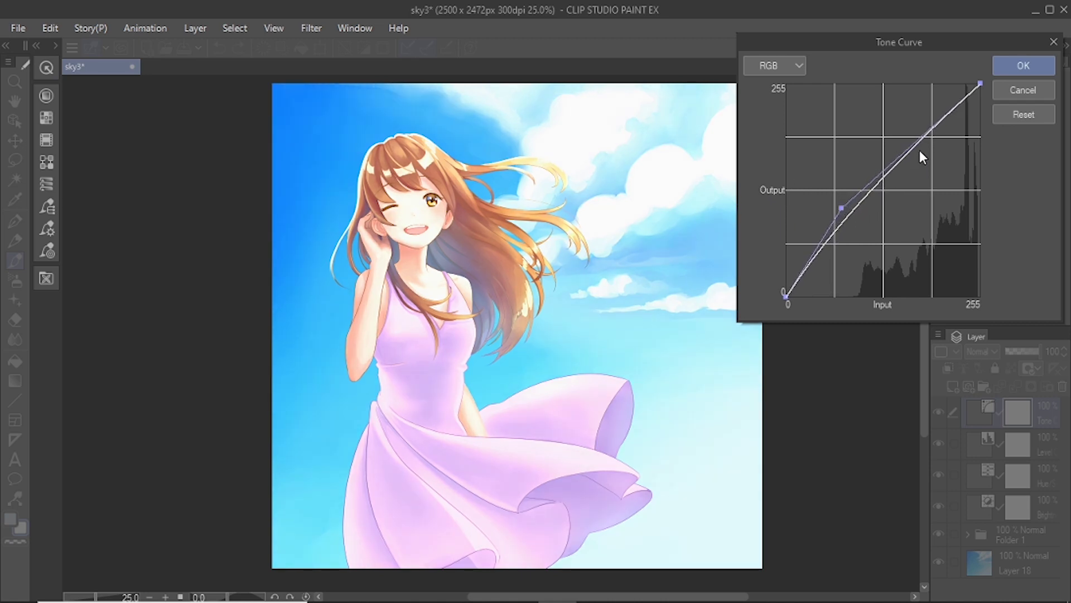
drag(919, 139, 928, 160)
drag(842, 207, 842, 206)
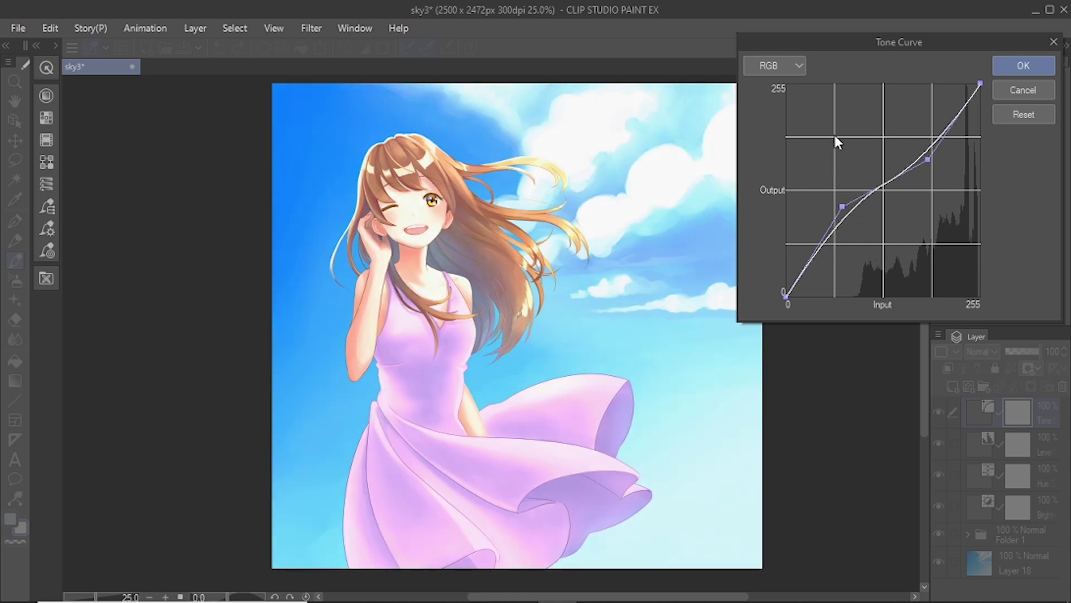
Step: Review the Red, Green and Blue tone curves and confirm the Tone Curve layer
click(772, 69)
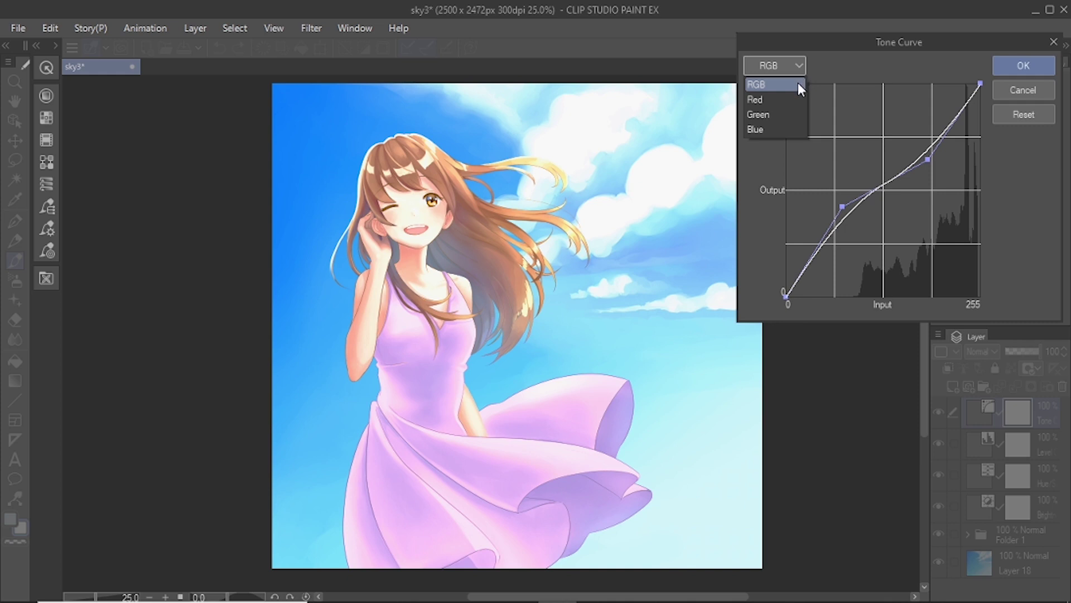
click(795, 97)
click(799, 65)
click(802, 114)
click(799, 65)
click(800, 128)
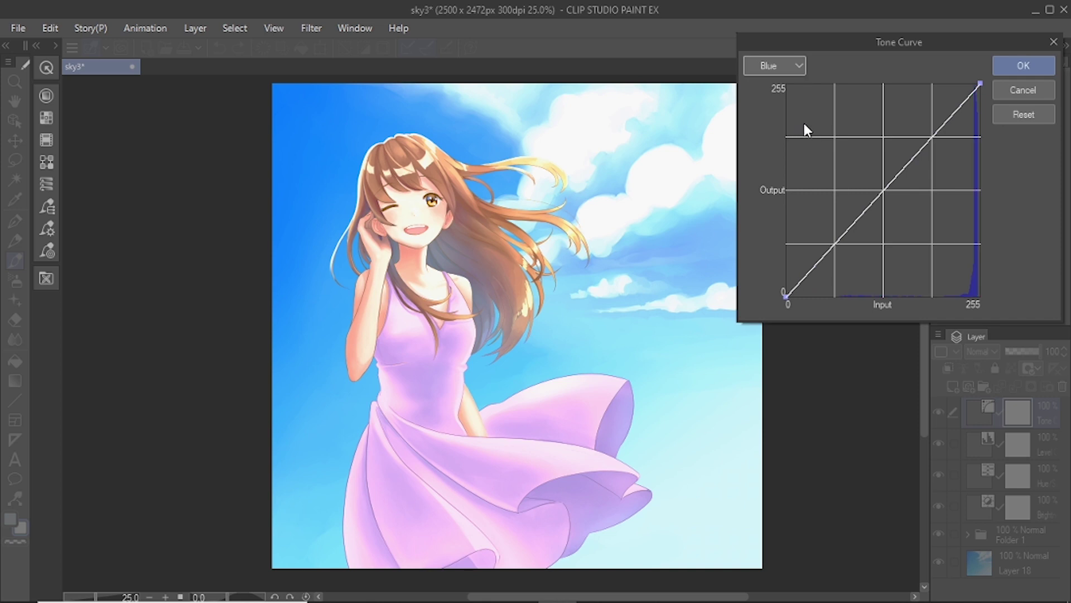
click(1013, 62)
click(196, 29)
Step: Add a Color Balance layer with highlights shifted toward red and yellow (69, -9, -11)
mouse_move(266, 85)
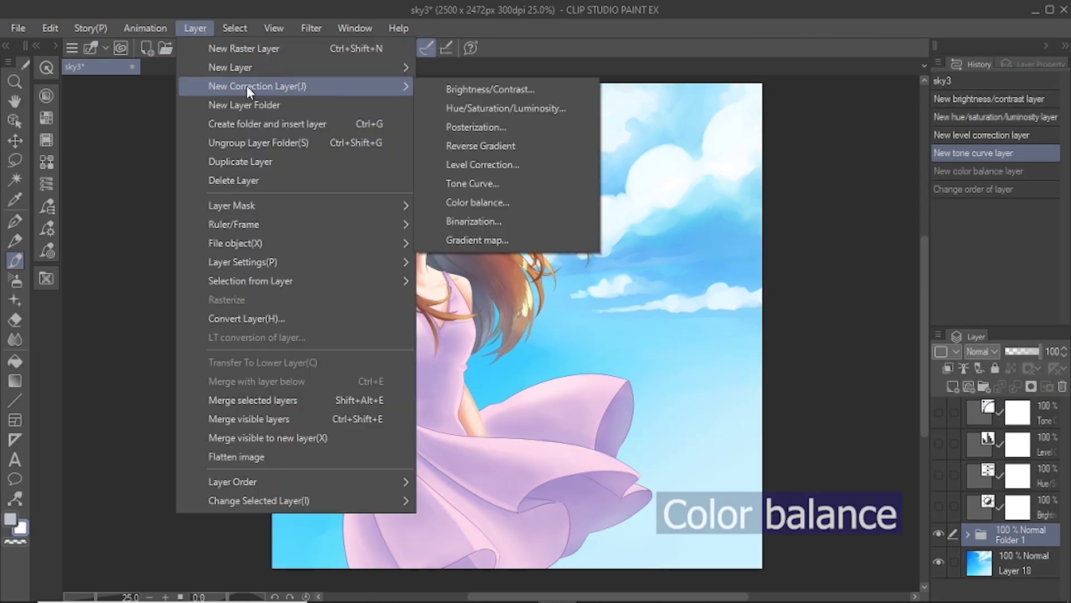
click(458, 203)
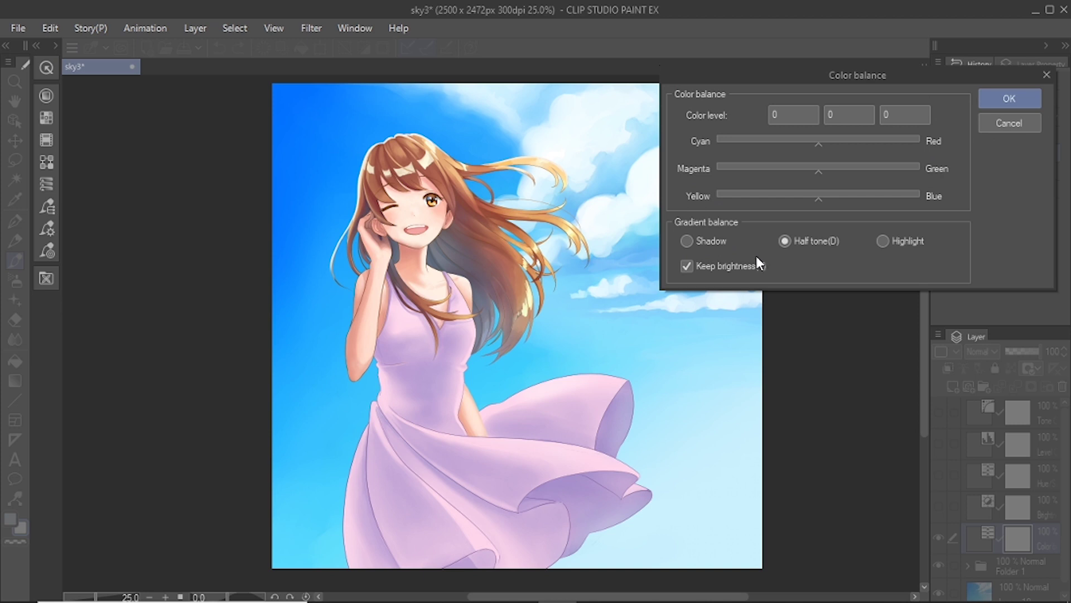
click(687, 241)
click(785, 241)
click(882, 242)
drag(816, 149, 890, 148)
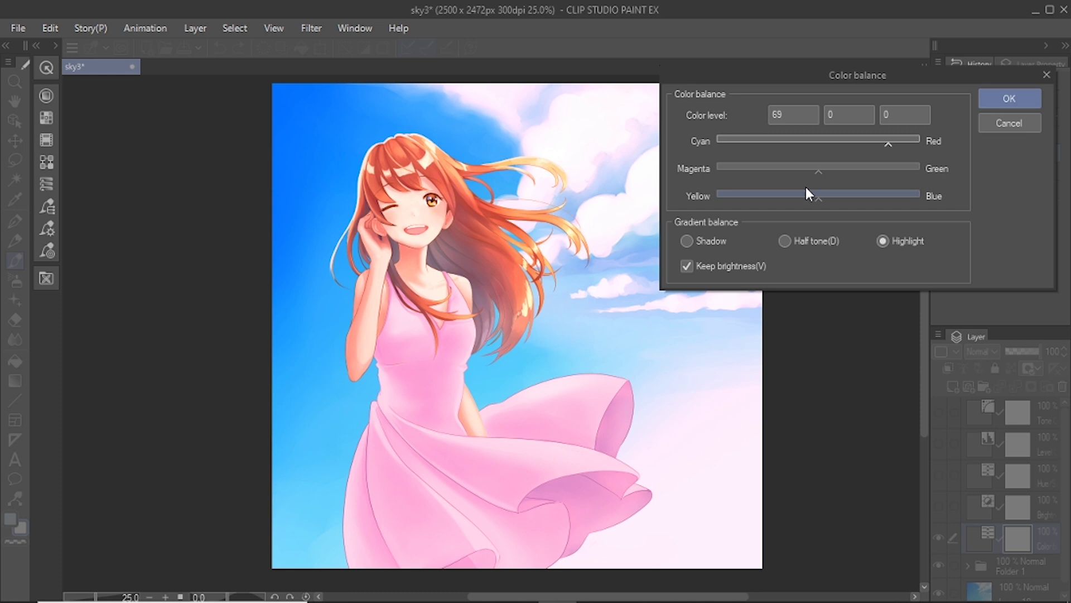
drag(818, 199, 810, 170)
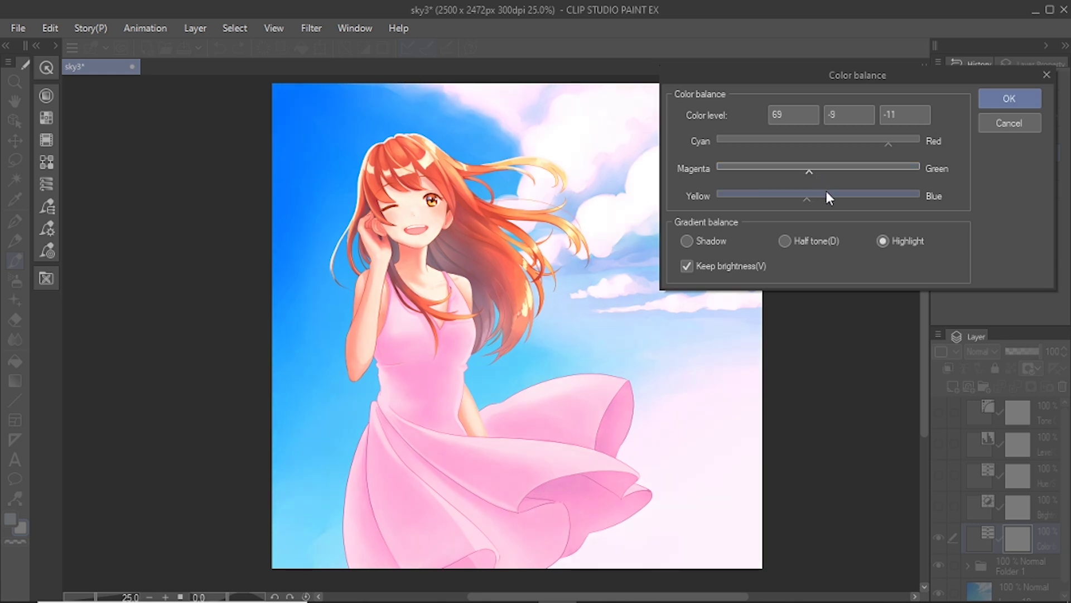
Step: Confirm the Color Balance layer and move it between Folder 1 and Layer 18
click(993, 102)
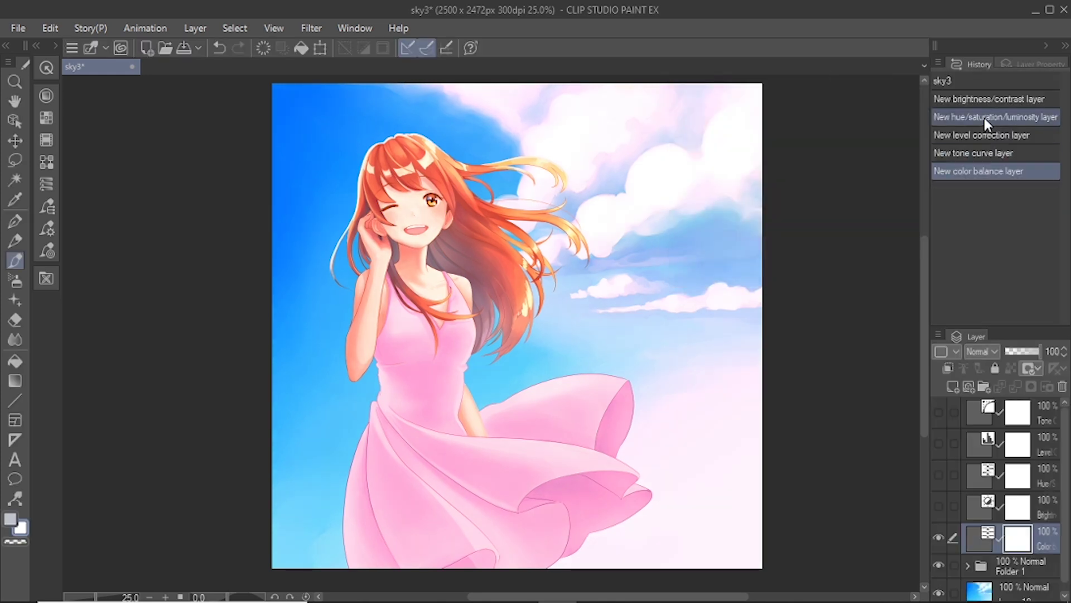
scroll(1067, 488, down, 1)
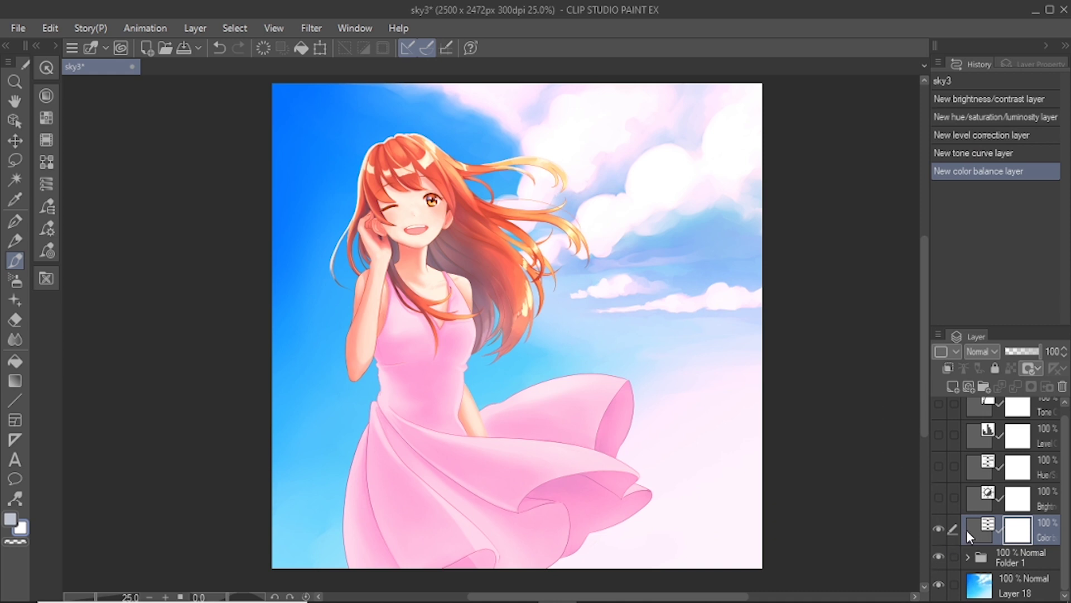
drag(966, 531, 968, 568)
Step: Add a Binarization layer at threshold 210 and set its blending mode to Lighter color
click(196, 28)
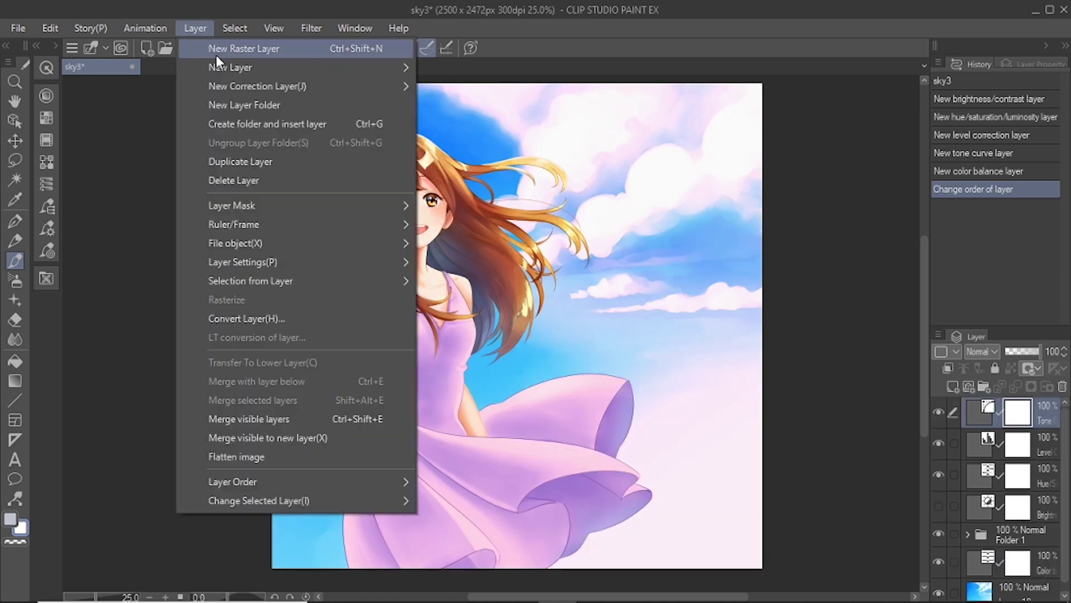
mouse_move(239, 90)
click(469, 218)
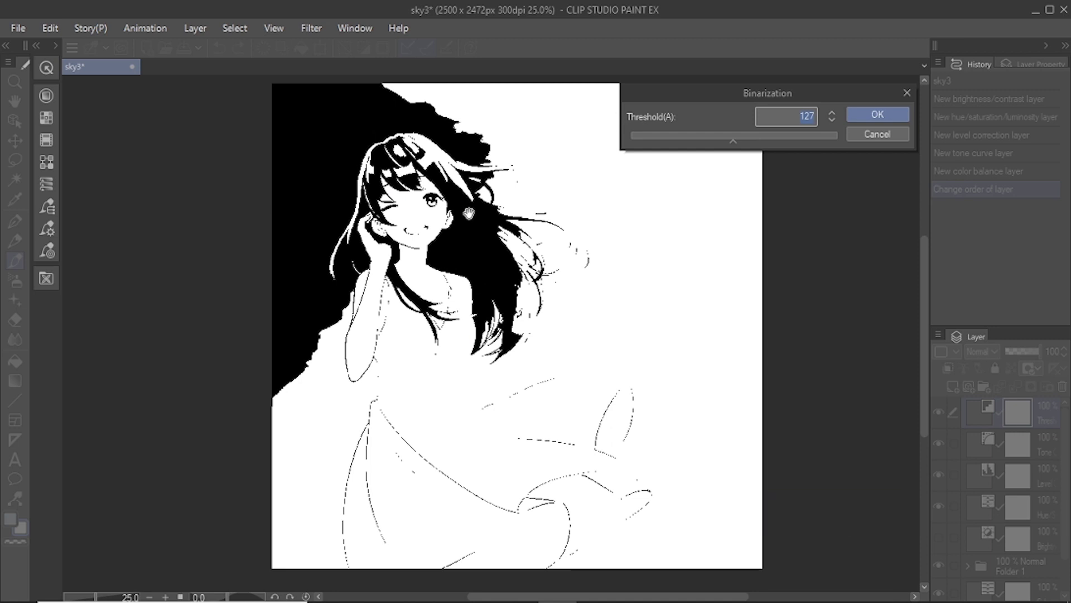
drag(732, 143, 802, 155)
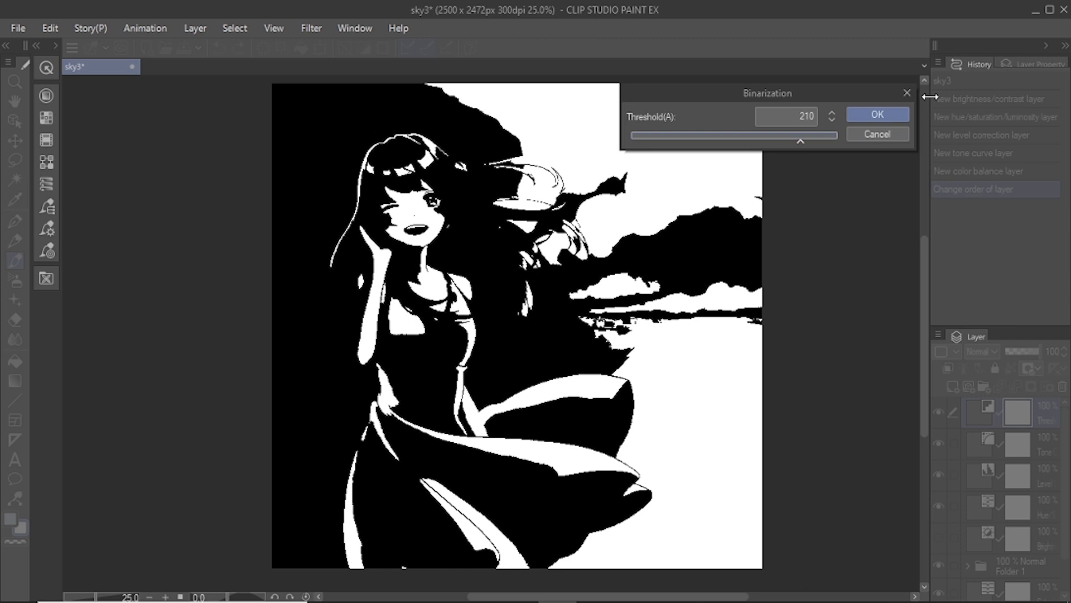
click(877, 113)
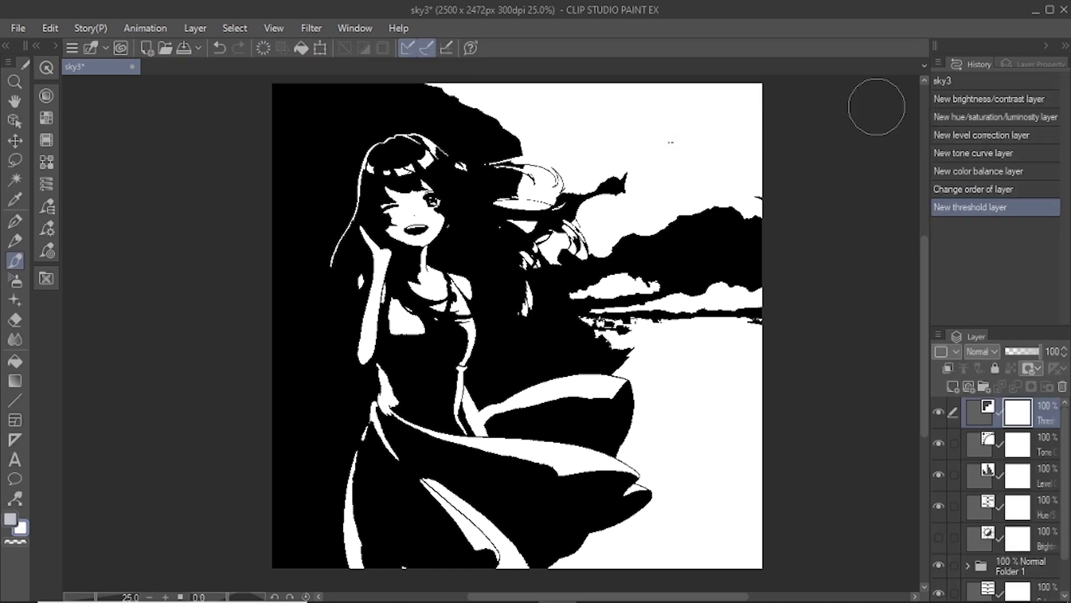
click(978, 352)
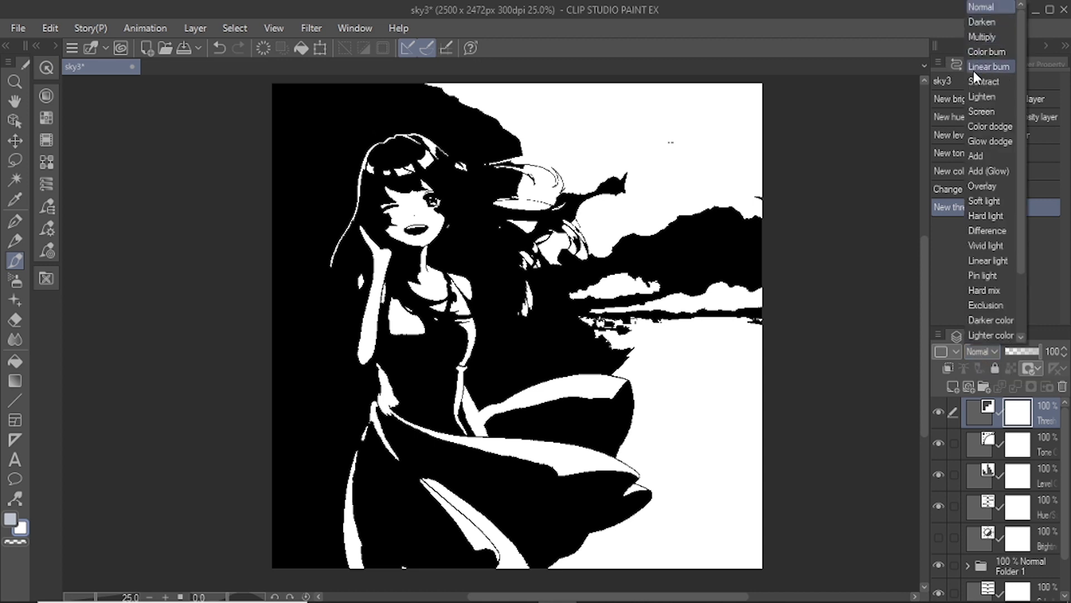
click(977, 333)
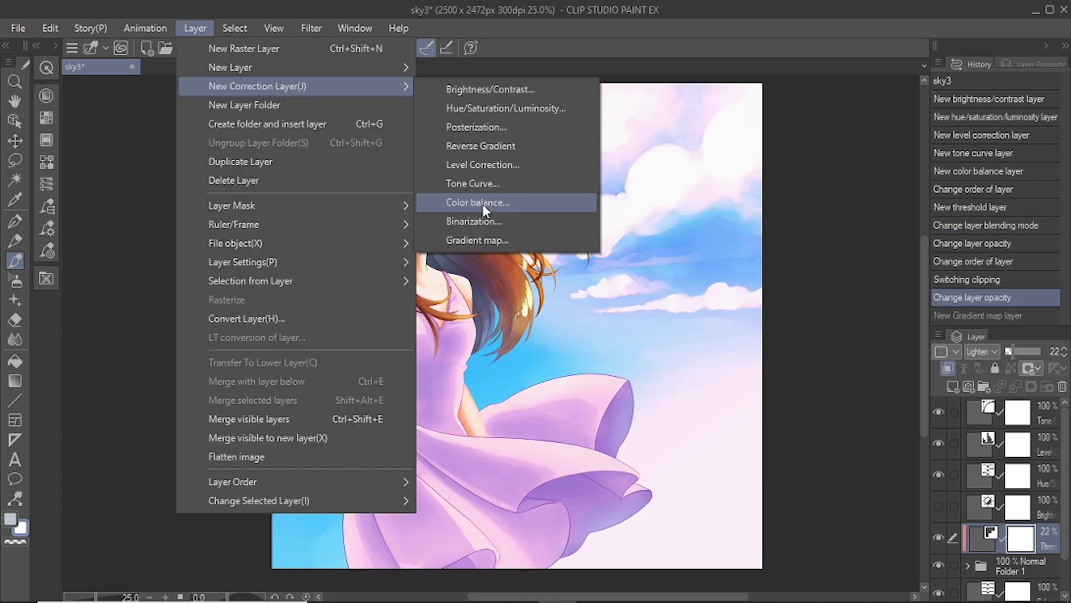
Step: Add a Gradient Map correction layer using the Sunrise (purple) gradient
click(480, 240)
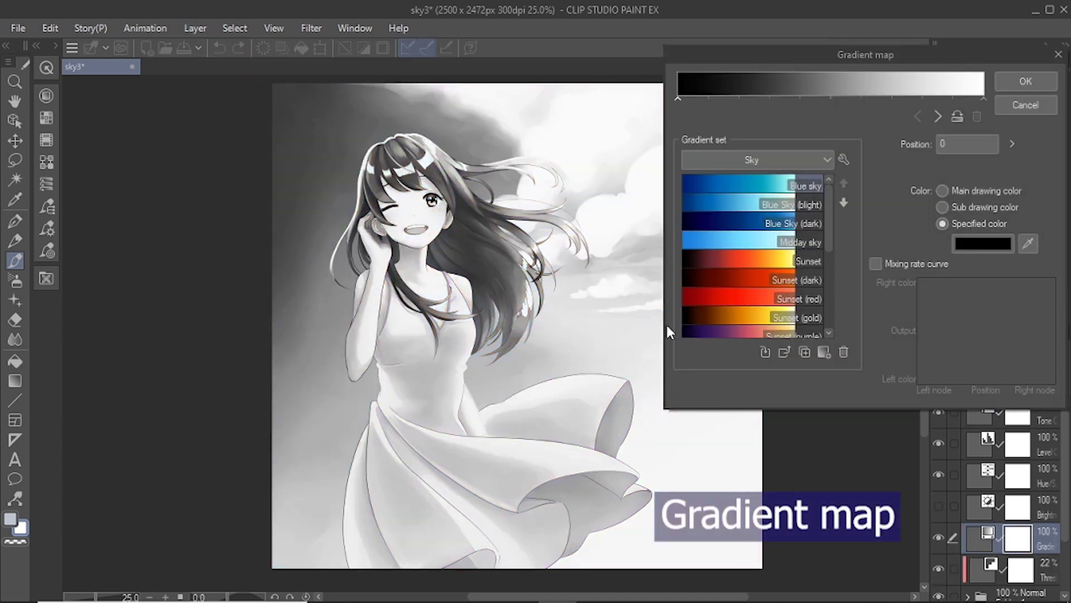
drag(825, 240, 823, 319)
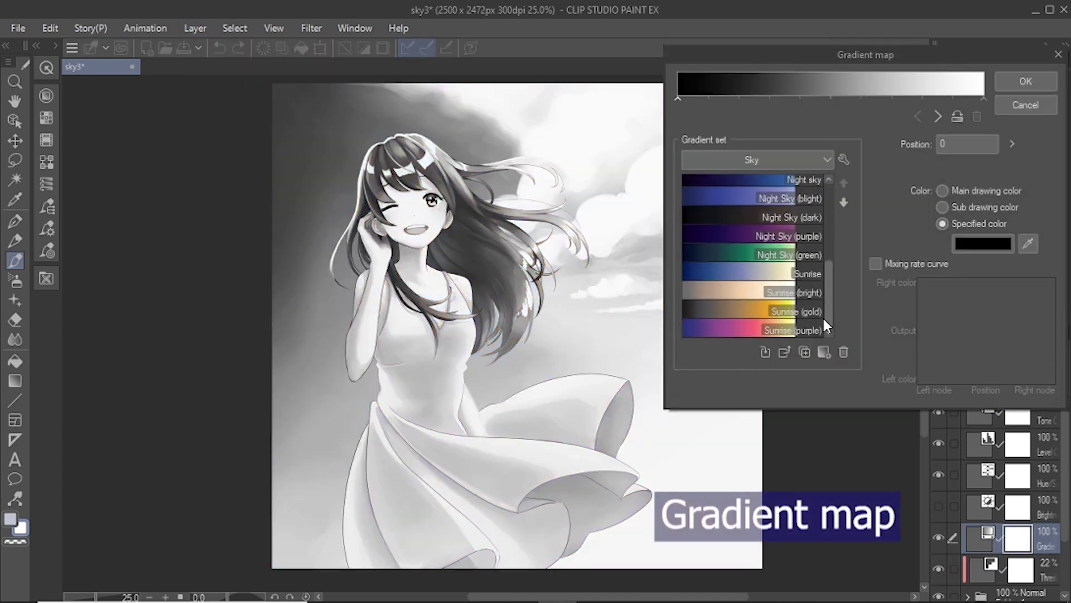
click(796, 328)
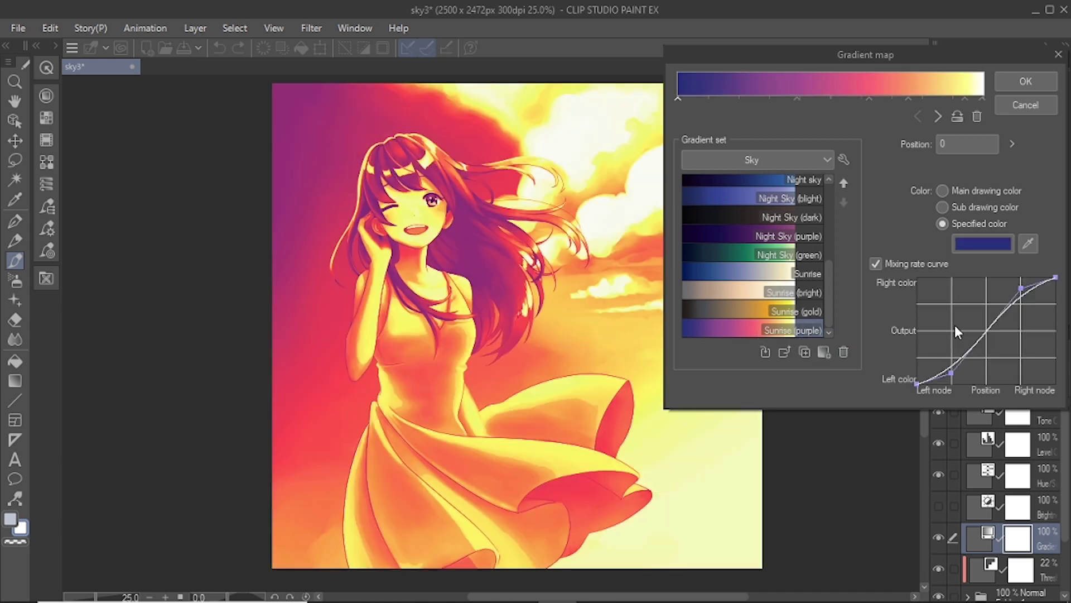
click(1016, 81)
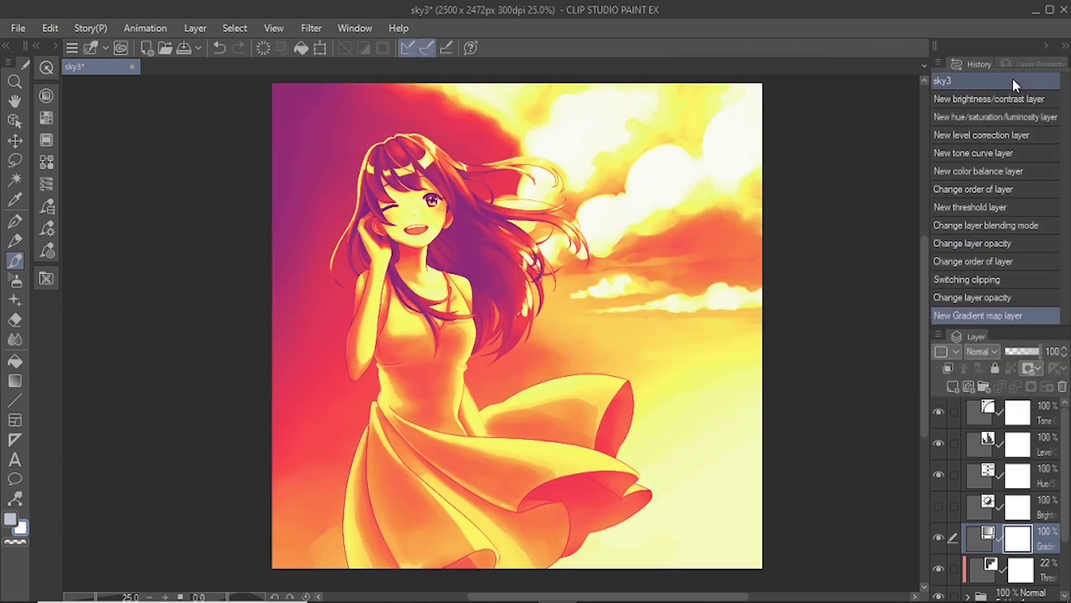
Step: Set the gradient map layer to Soft light blending at 73% opacity
click(984, 349)
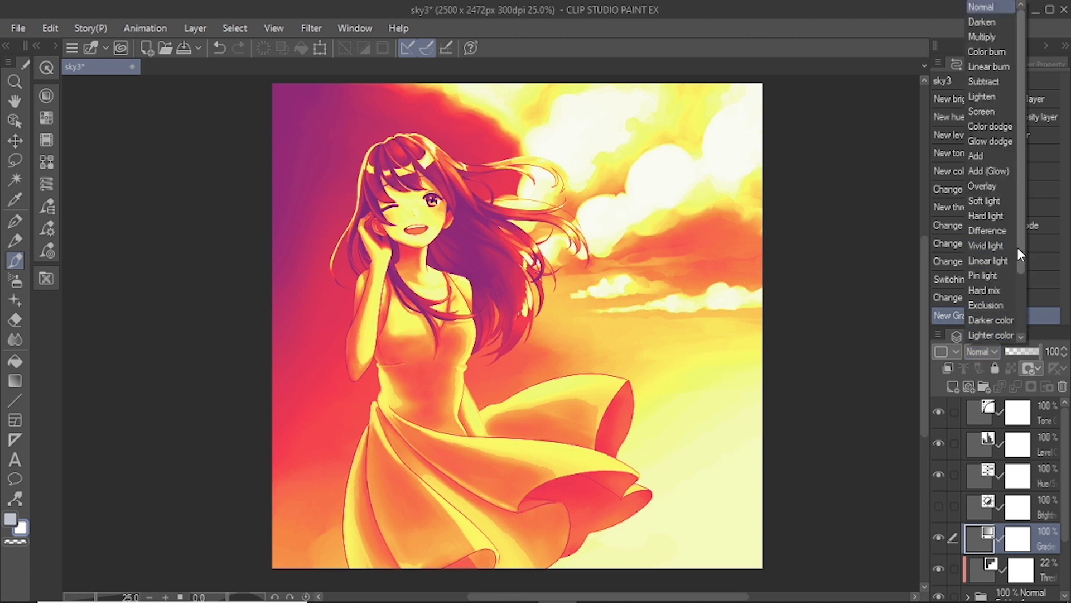
mouse_move(1017, 246)
mouse_down()
mouse_move(1022, 287)
mouse_move(995, 225)
mouse_up()
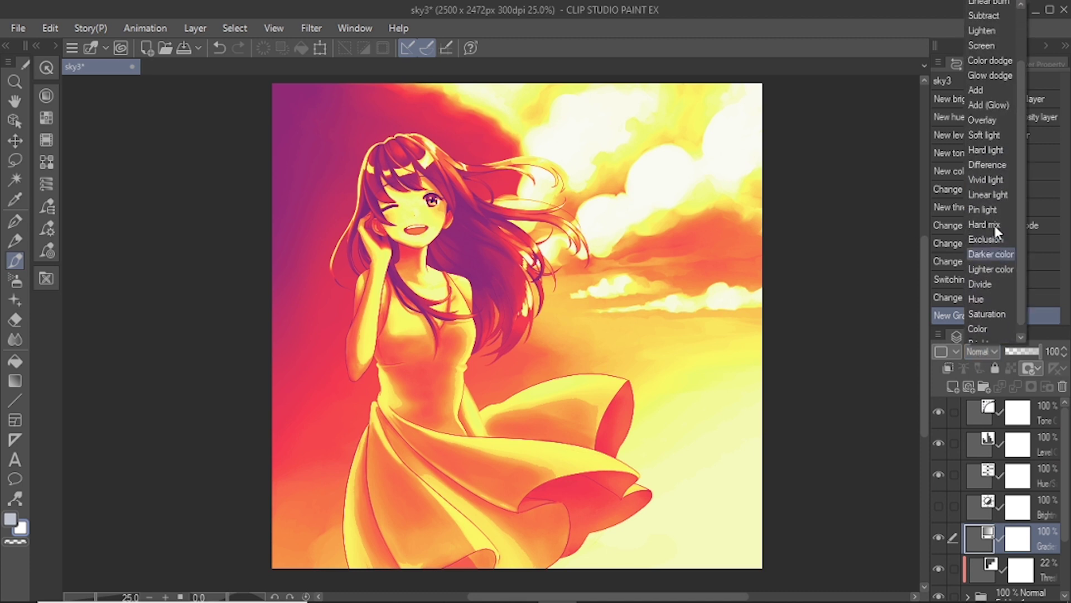
click(972, 136)
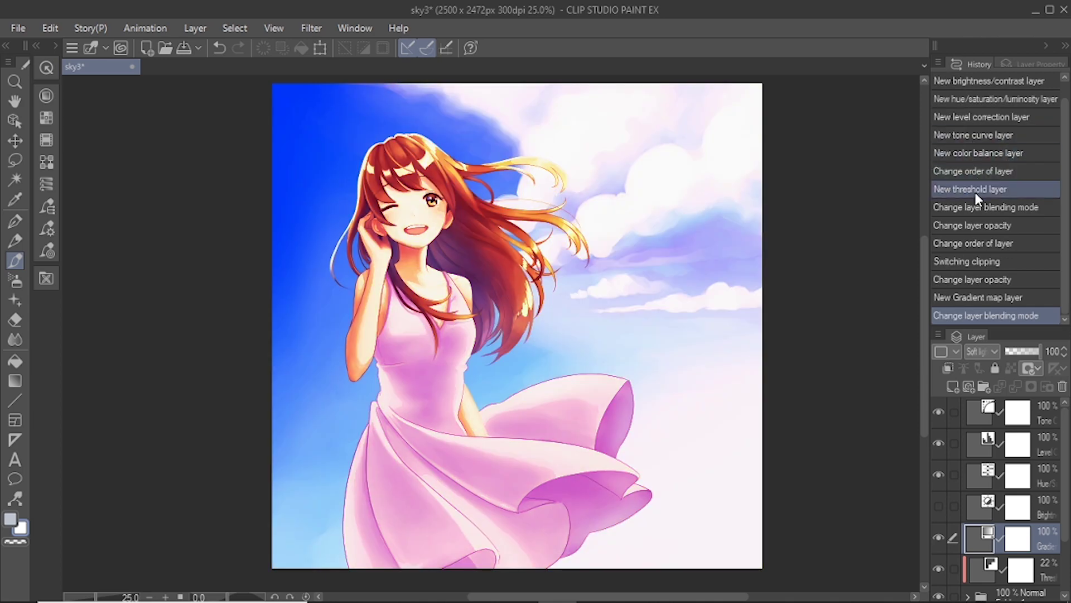
click(1033, 352)
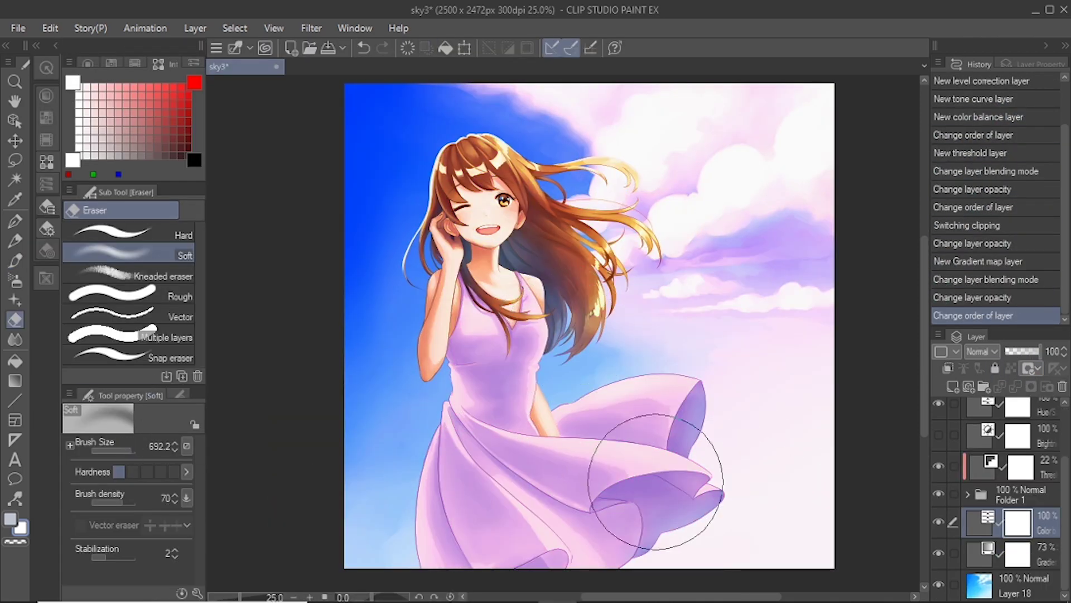
Step: Erase the haze from the sky right of the dress, set the gradient map to 38% opacity, and try Lighten blending
mouse_move(656, 481)
mouse_down()
mouse_move(769, 438)
mouse_move(791, 539)
mouse_move(803, 540)
mouse_move(712, 385)
mouse_move(624, 534)
mouse_move(849, 534)
mouse_move(735, 406)
mouse_move(820, 408)
mouse_move(822, 473)
mouse_move(702, 386)
mouse_move(555, 317)
mouse_move(481, 394)
mouse_move(617, 336)
mouse_move(517, 474)
mouse_move(668, 554)
mouse_move(839, 555)
mouse_up()
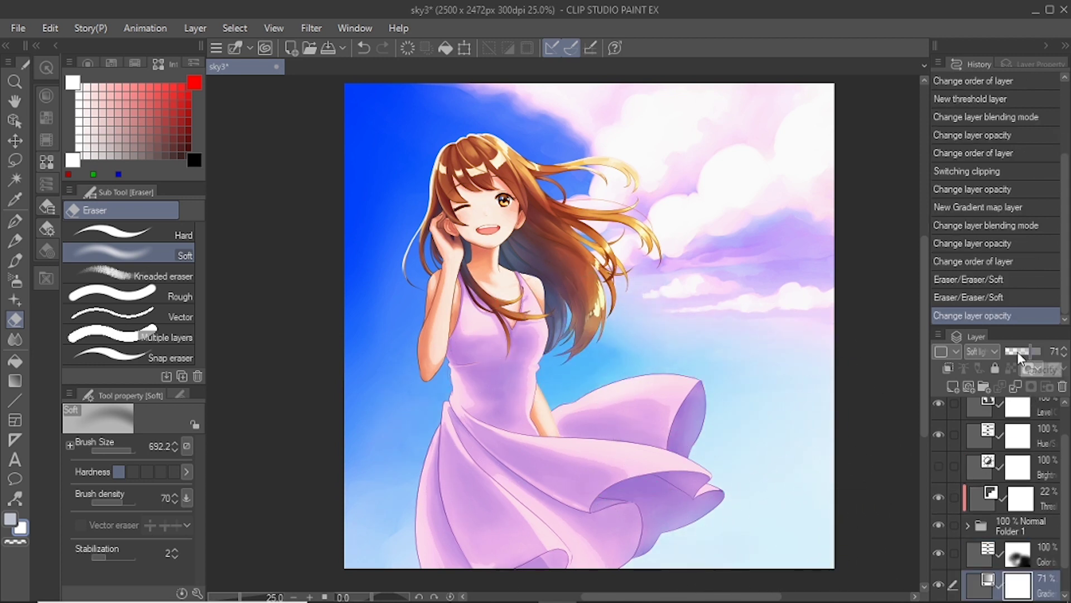
click(1016, 352)
click(996, 351)
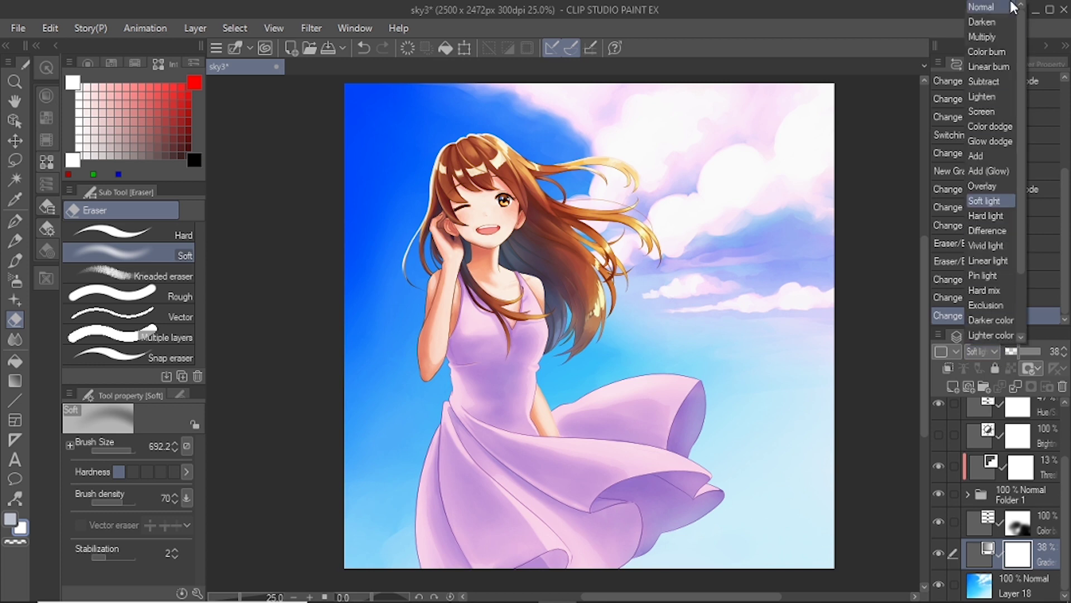
click(990, 96)
Step: Compare Overlay and Darken blending on the gradient map, then settle on Hue
click(988, 352)
click(998, 185)
click(996, 350)
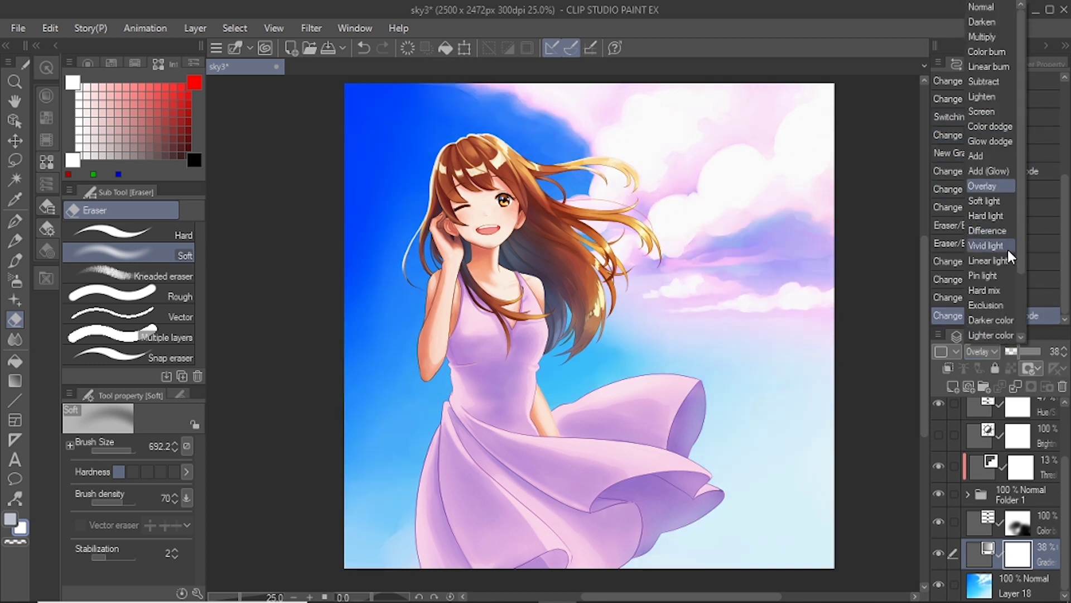
click(998, 24)
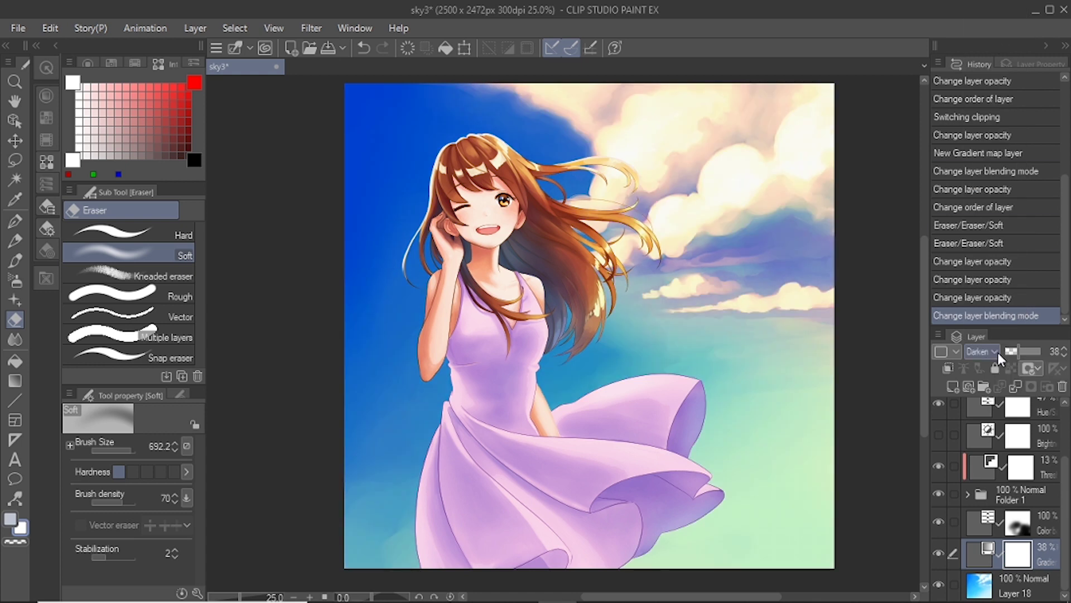
click(998, 352)
click(1013, 289)
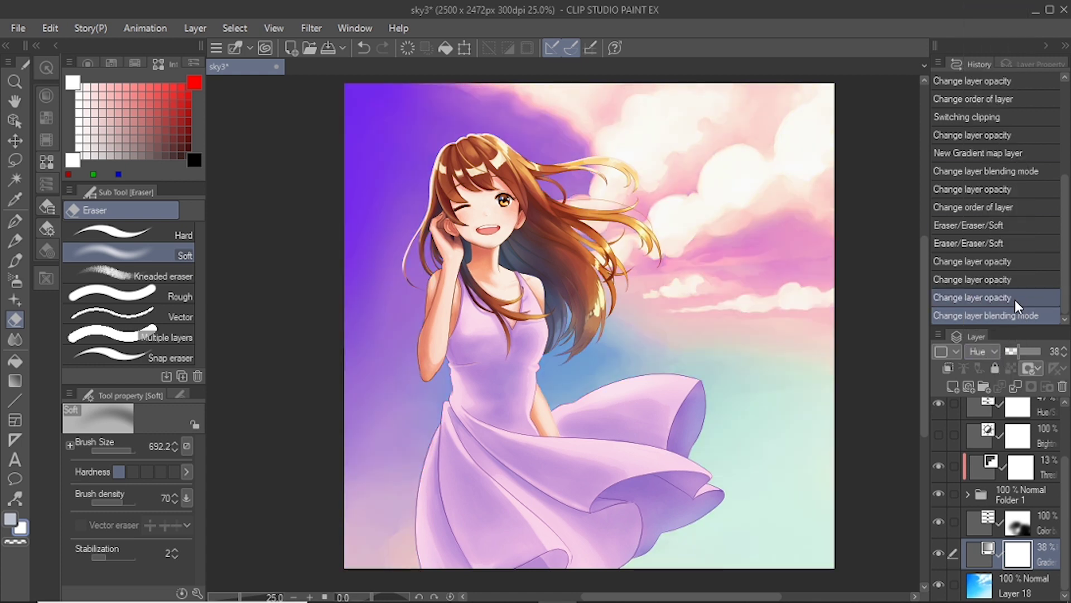